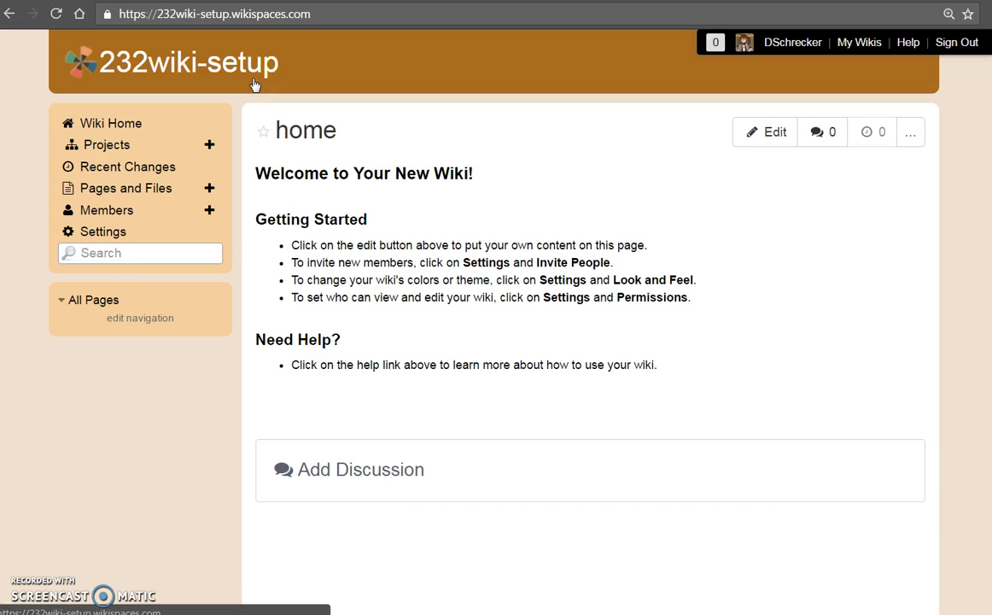
Step: Rename the wiki as "232 Wiki Set-up" in its general settings and save the settings
click(103, 232)
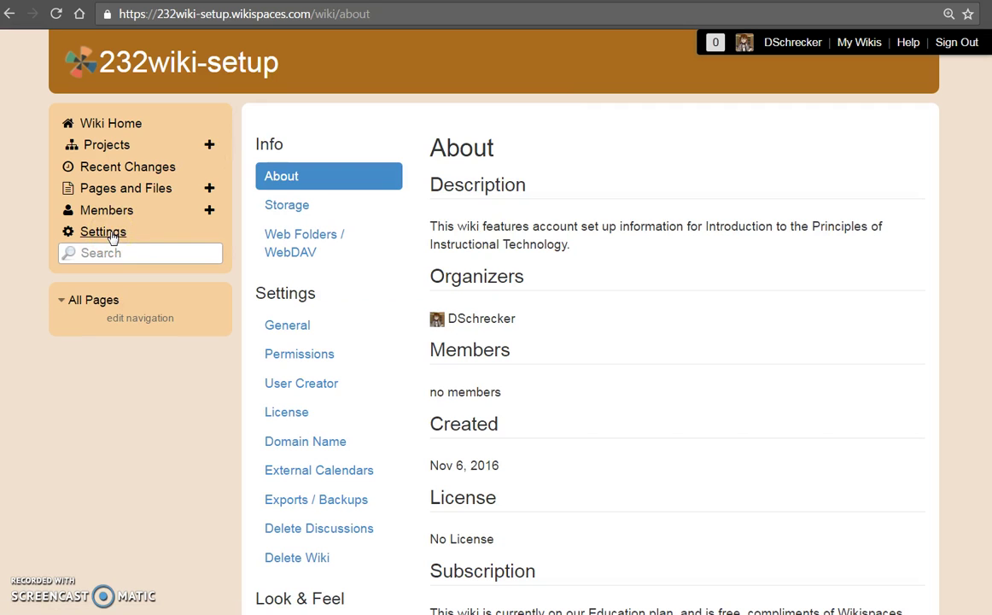
click(300, 328)
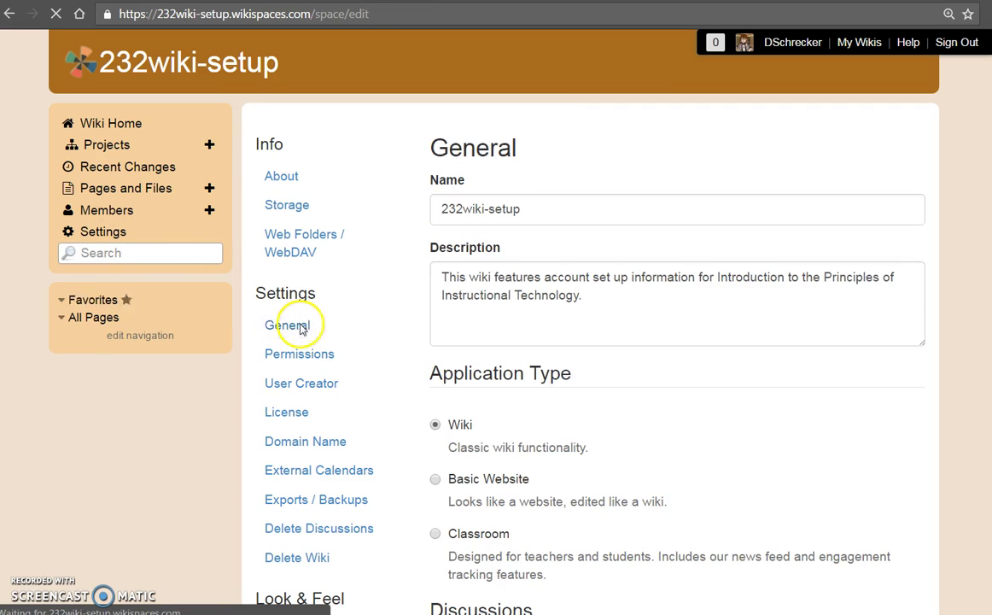
click(547, 206)
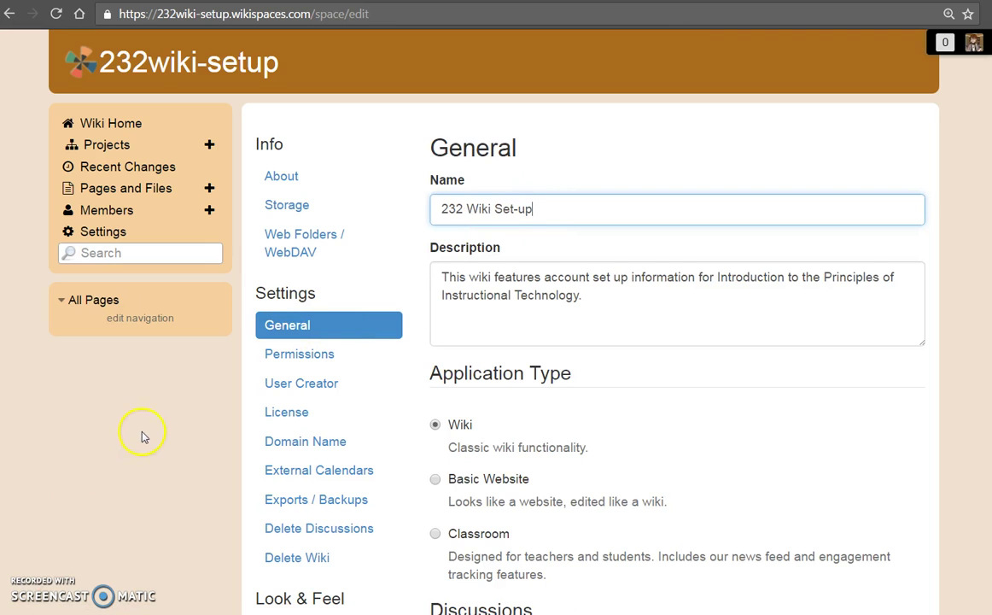
scroll(145, 434, down, 10)
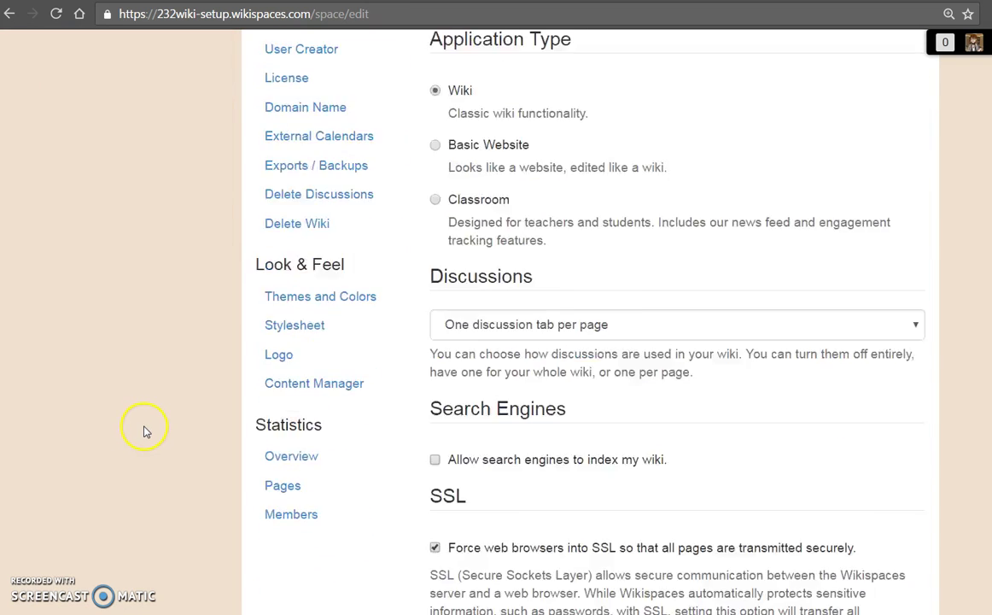
click(443, 487)
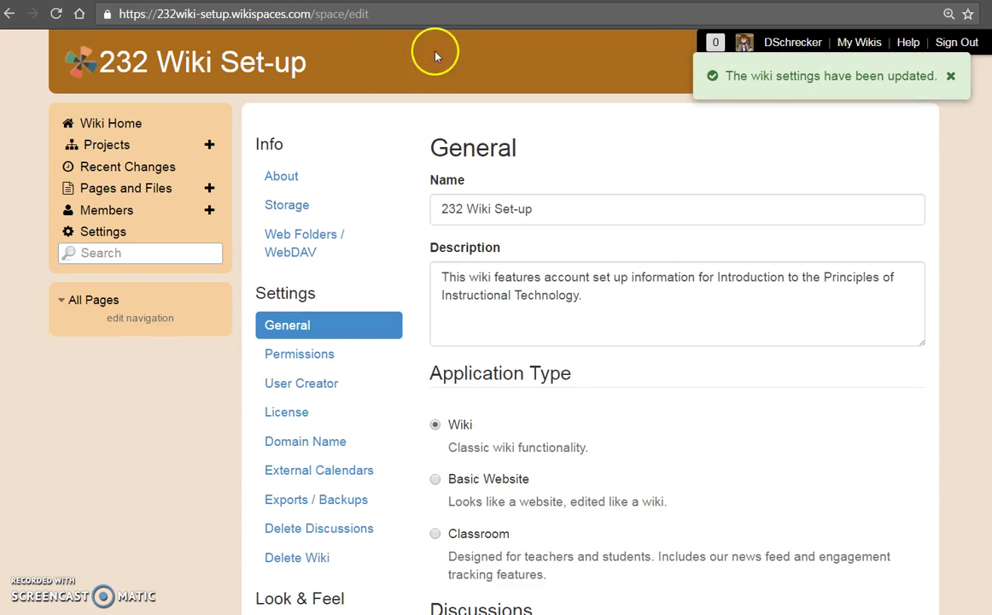
Step: Open the wiki's home page for editing and examine the text color and style, heading level and numbered list options
click(69, 222)
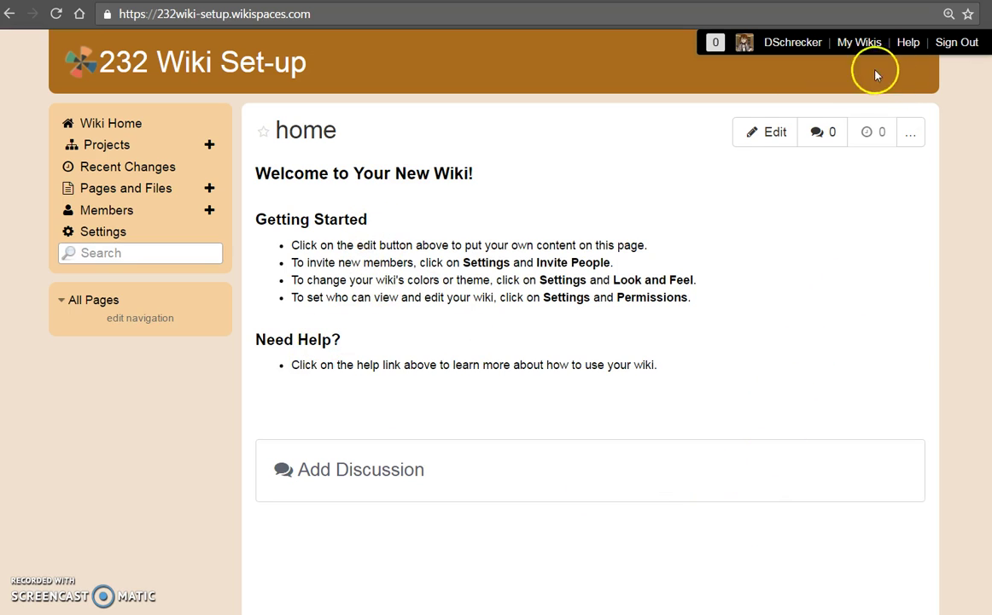
click(766, 134)
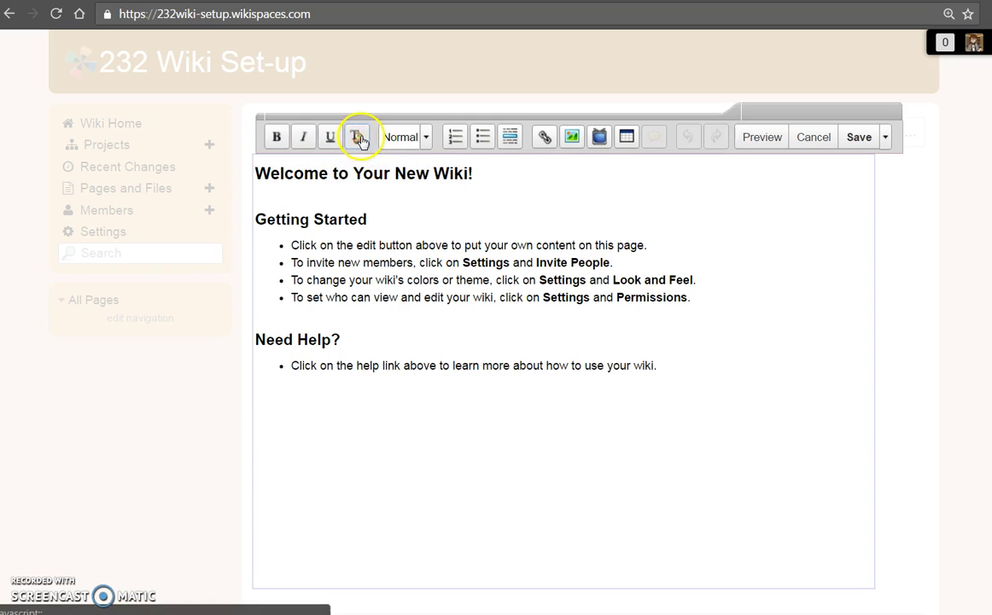
click(357, 137)
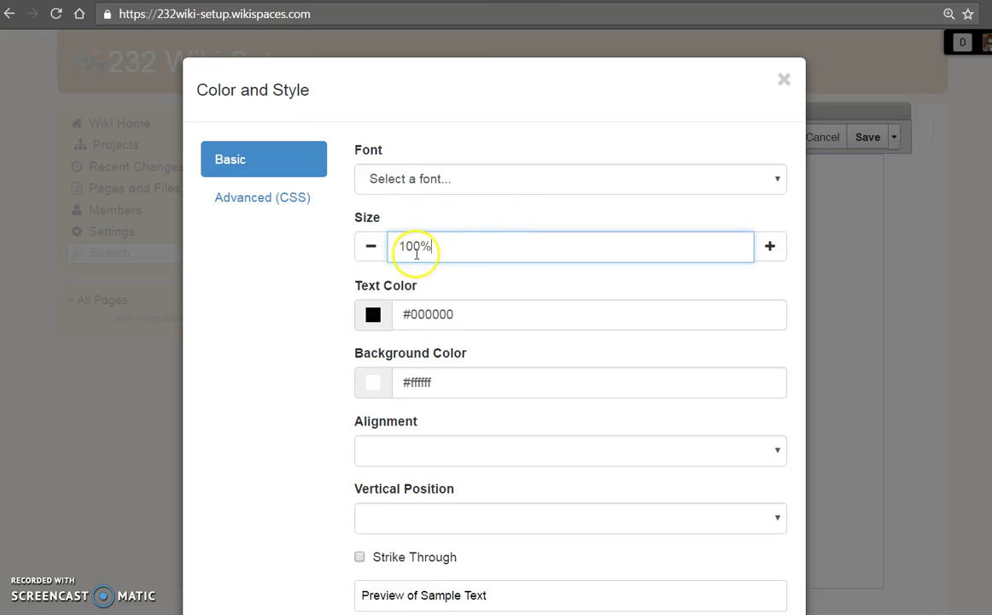
click(781, 82)
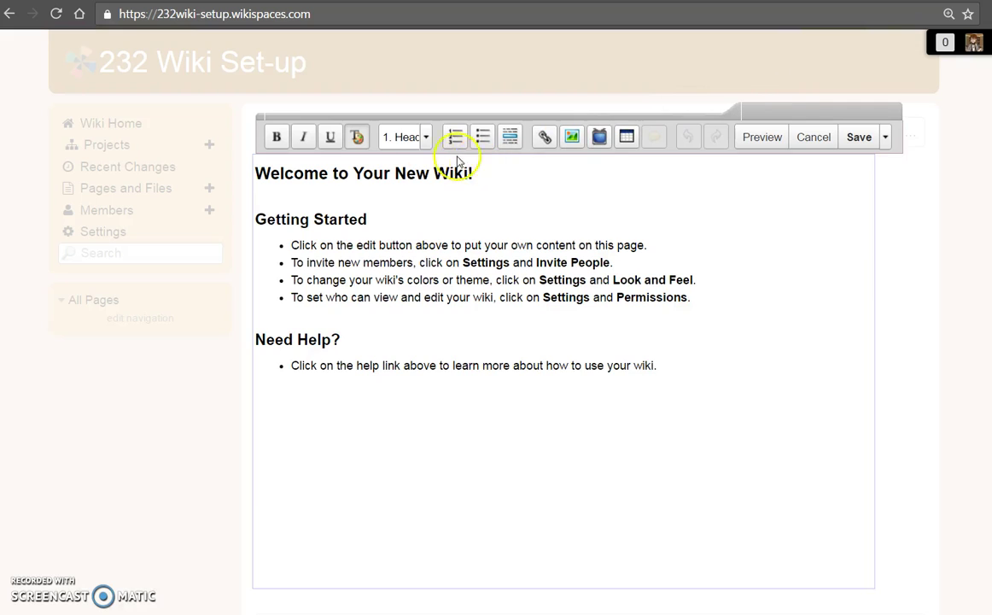
click(426, 141)
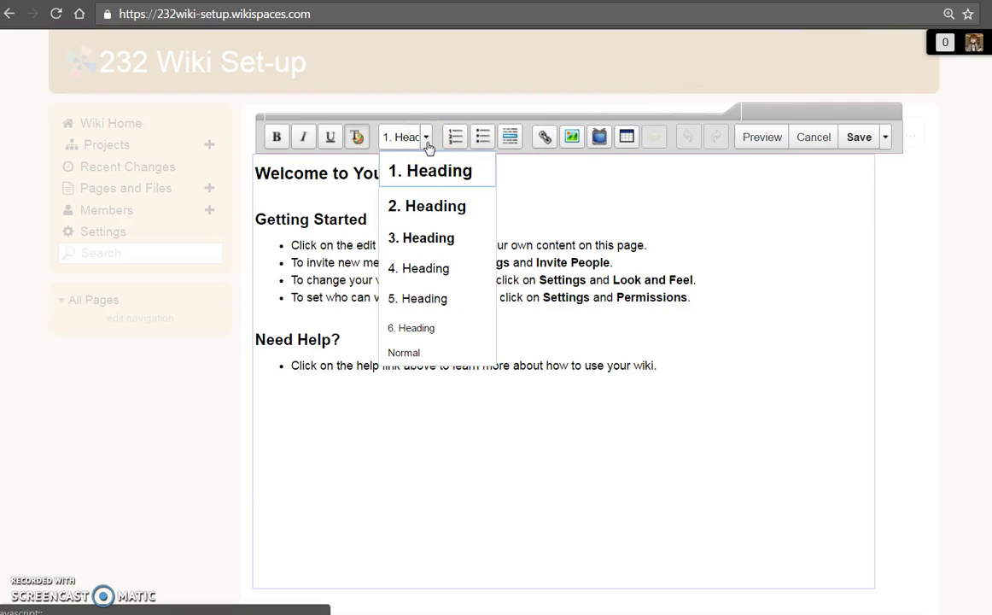
click(427, 145)
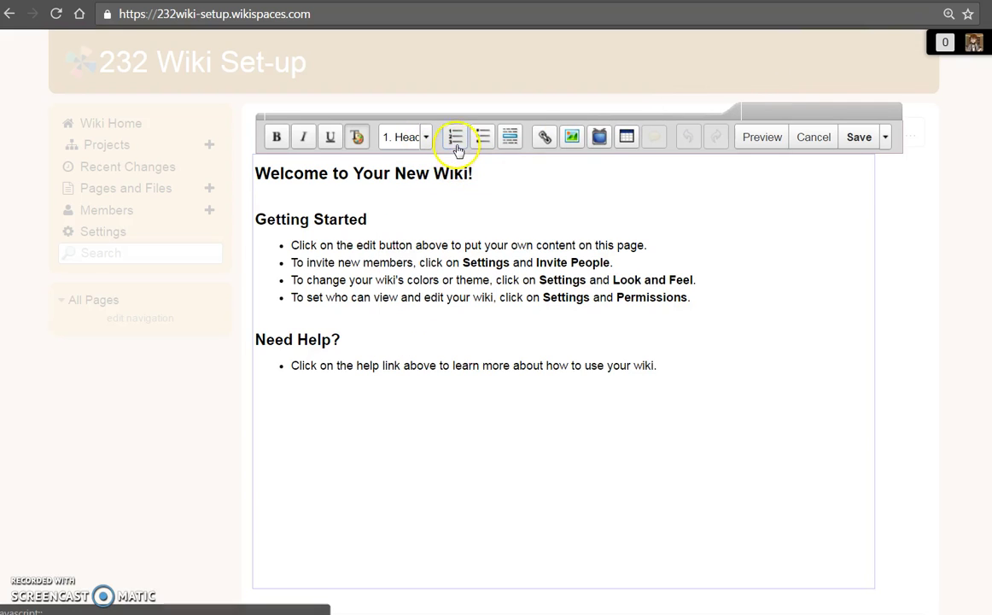
click(456, 141)
click(457, 142)
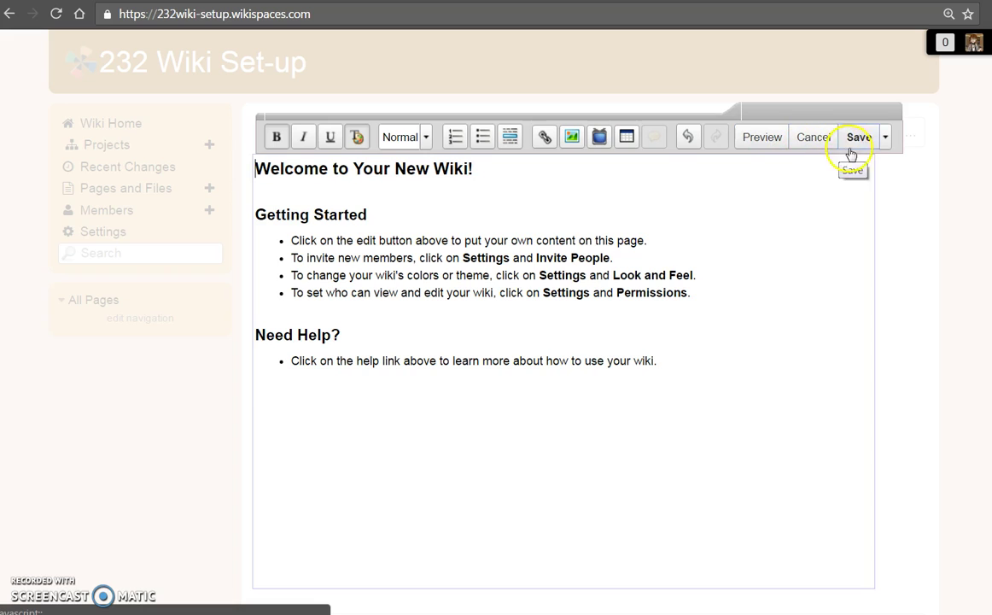
Step: Review the editor's additional save options and save the home page
click(884, 143)
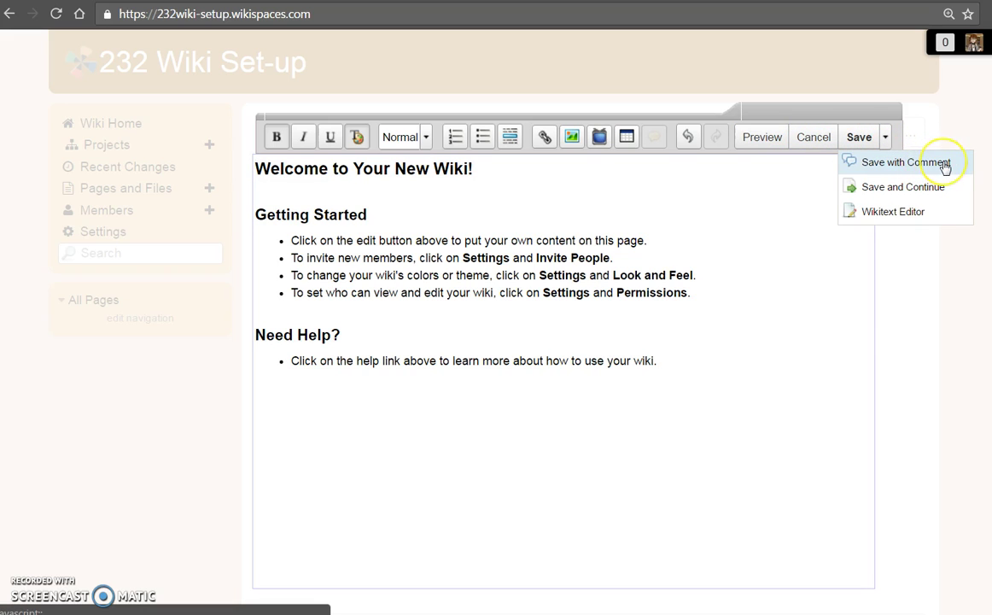
click(939, 191)
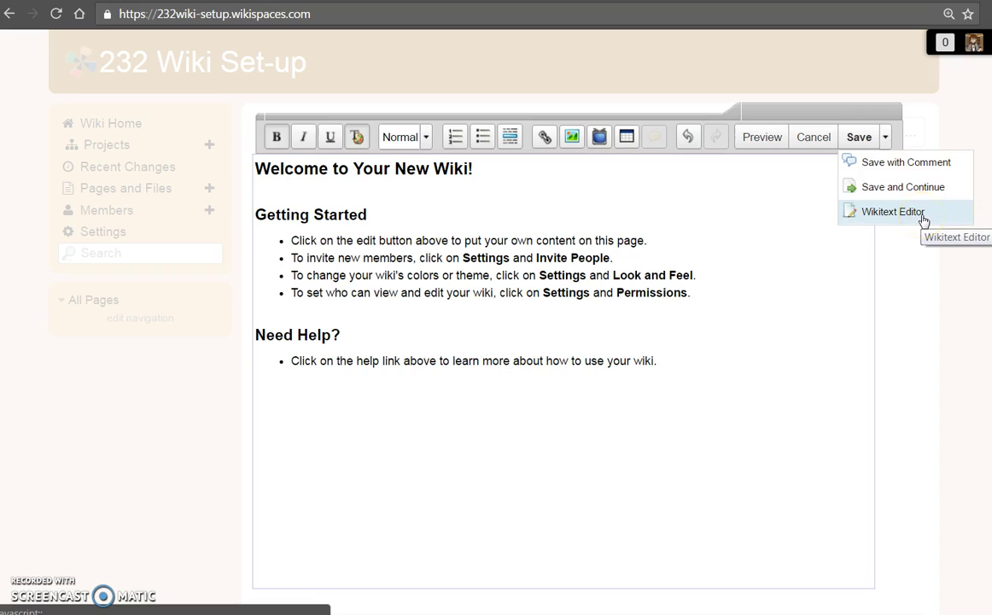
click(804, 195)
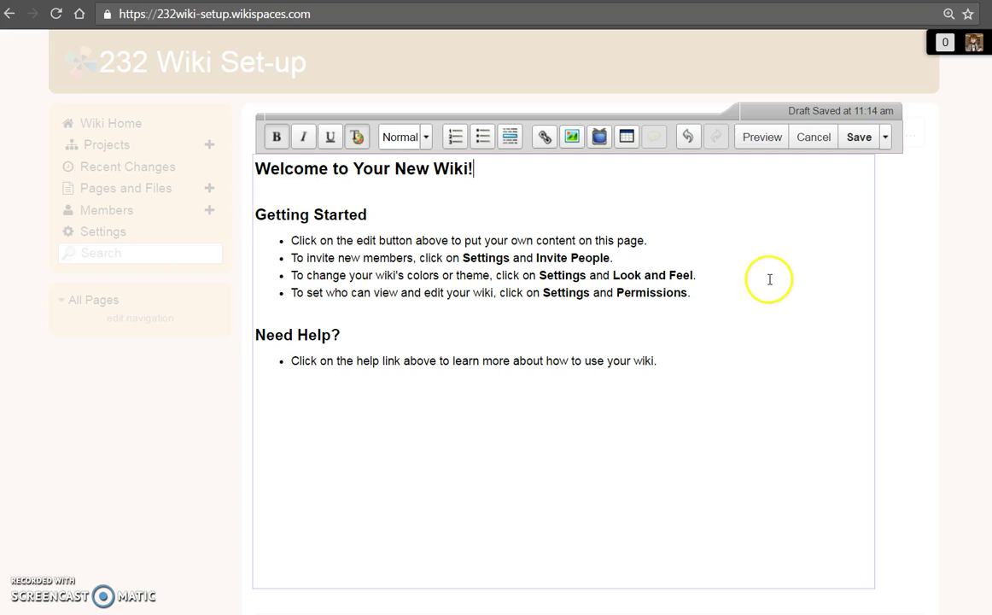
click(886, 137)
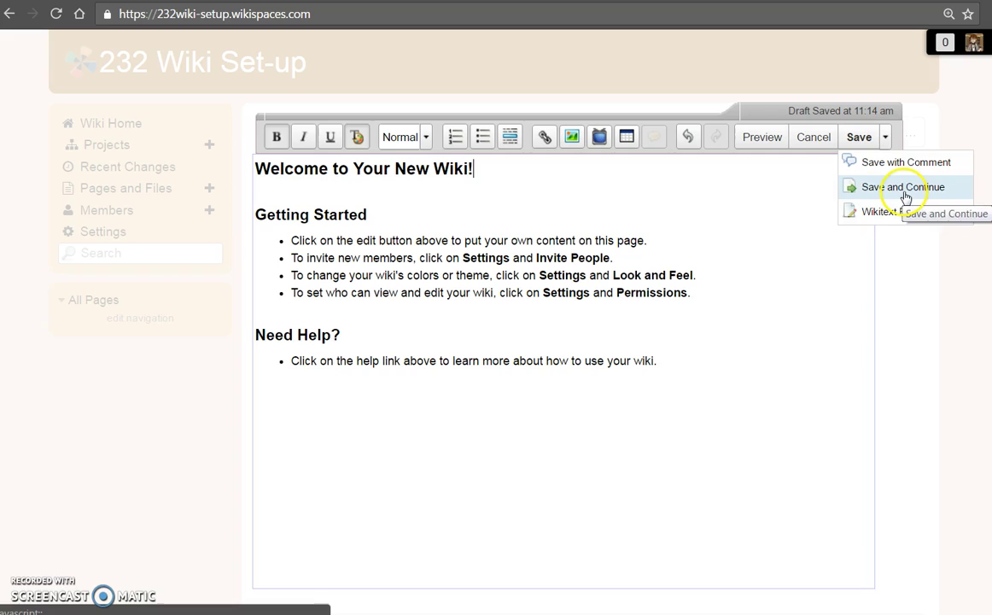
click(780, 192)
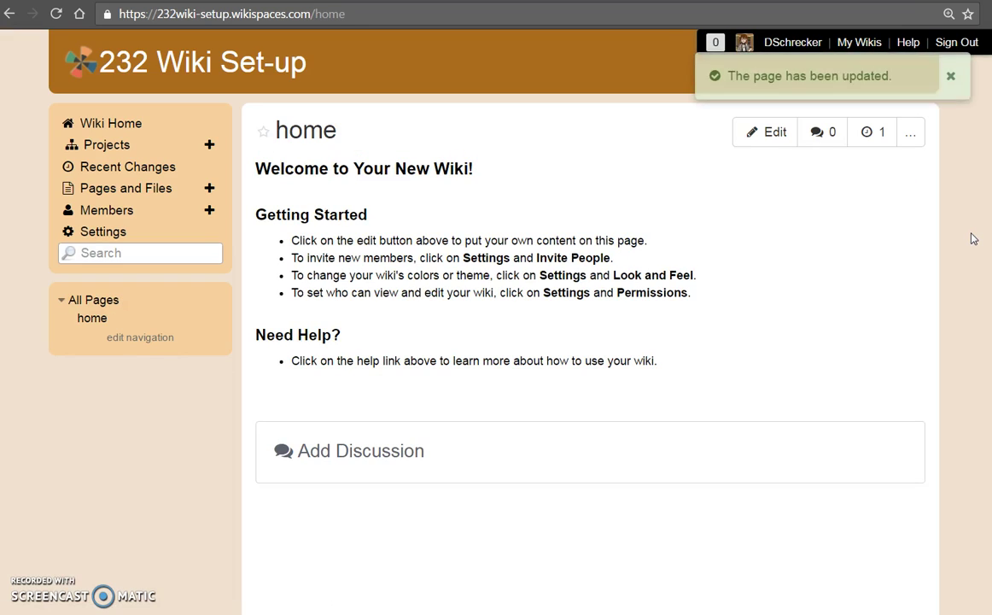
Step: Reopen the home page for editing and save it with Save and Continue
click(764, 140)
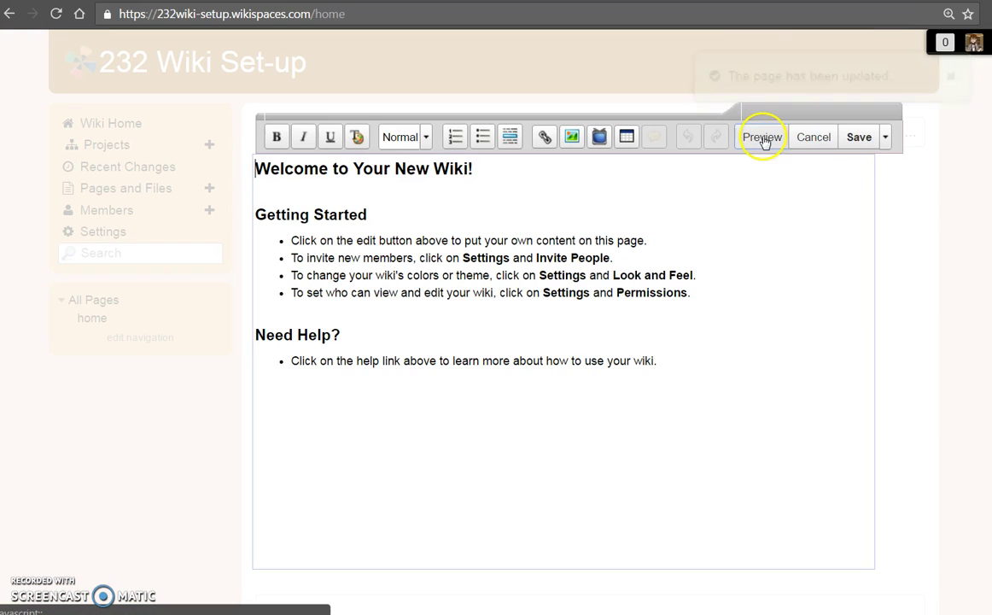
click(886, 136)
click(912, 188)
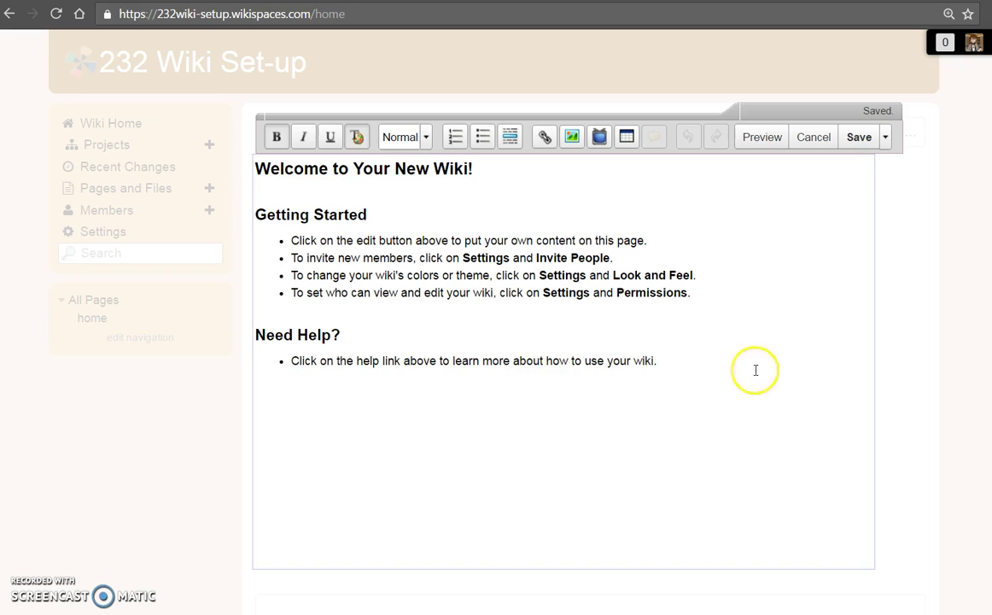
Step: Replace the default welcome text with the title "Wiki Set-Up", a welcome narrative prompt and five lines from Short Description to Directions
drag(682, 359, 240, 168)
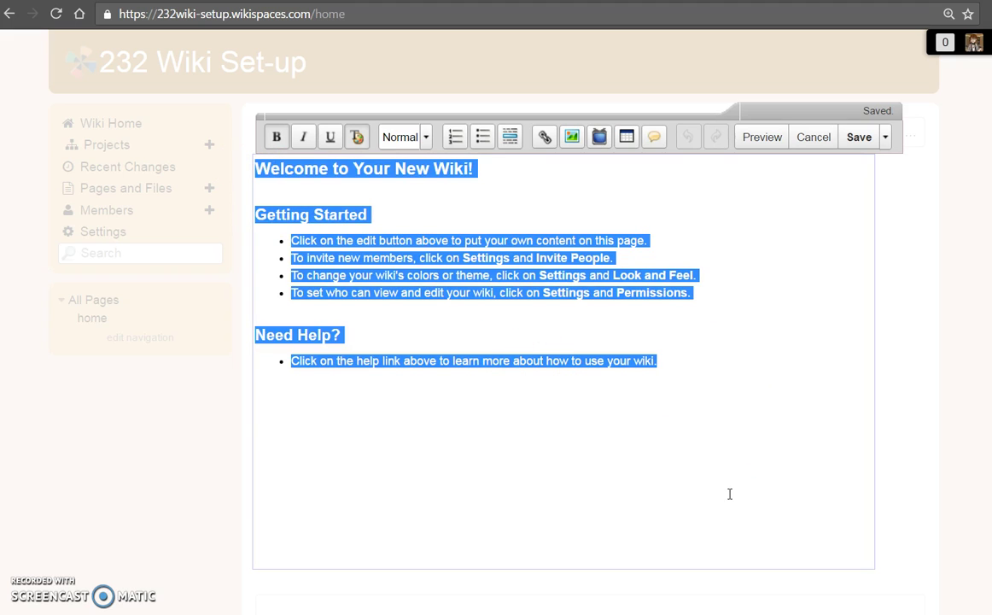
key(Delete)
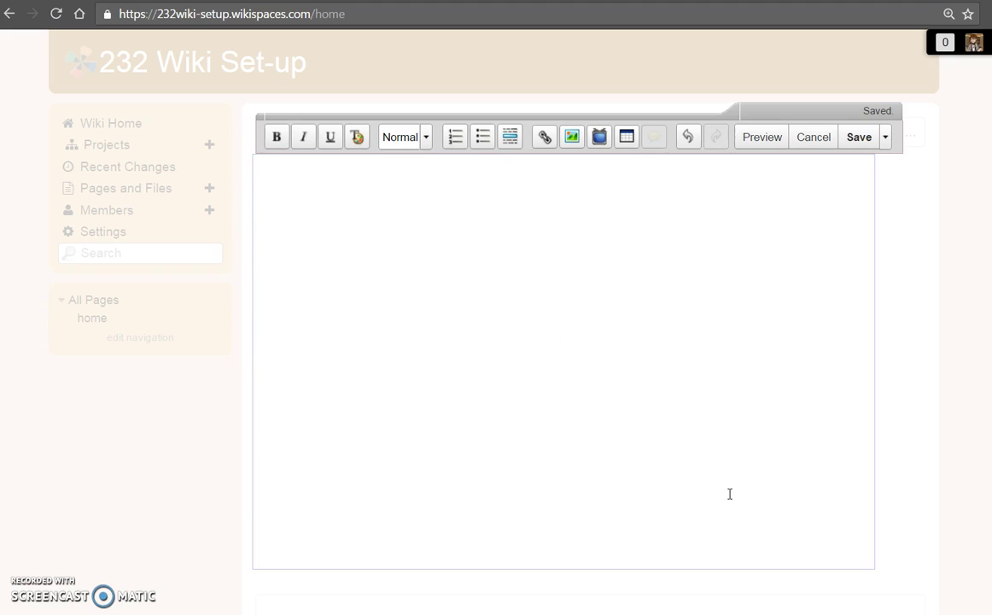
click(886, 143)
click(892, 189)
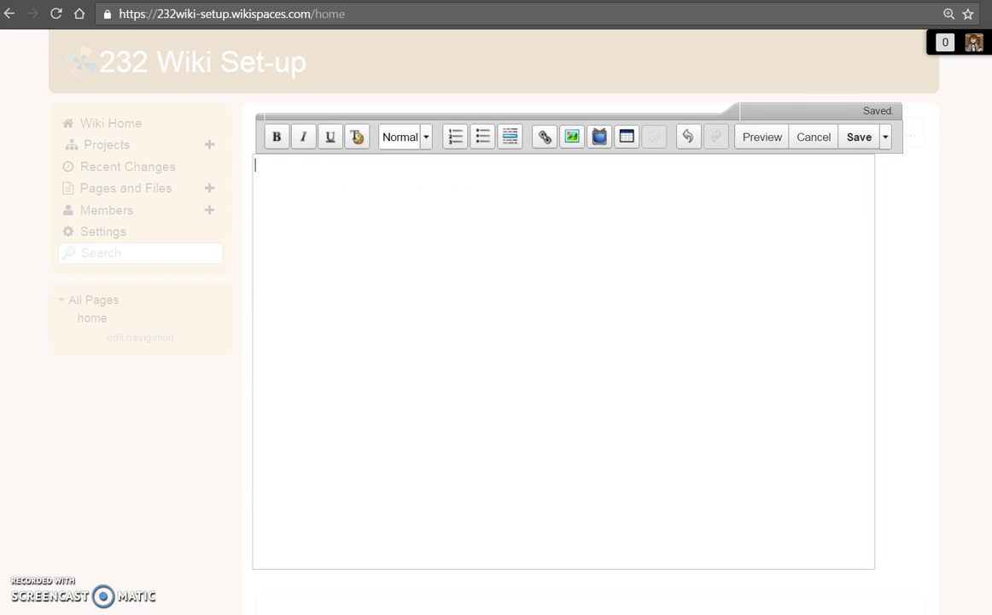
text(Wiki Set-Up  Enter welcome narrative in this space. Take time to include:  Short Description: What viewers will find in your Wiki Purpose: Why your wiki was developed Technology: Name the two technologies you will review Navigation:  Tell users how to navigate your wiki Directions: Provide any needed directions and invite comments)
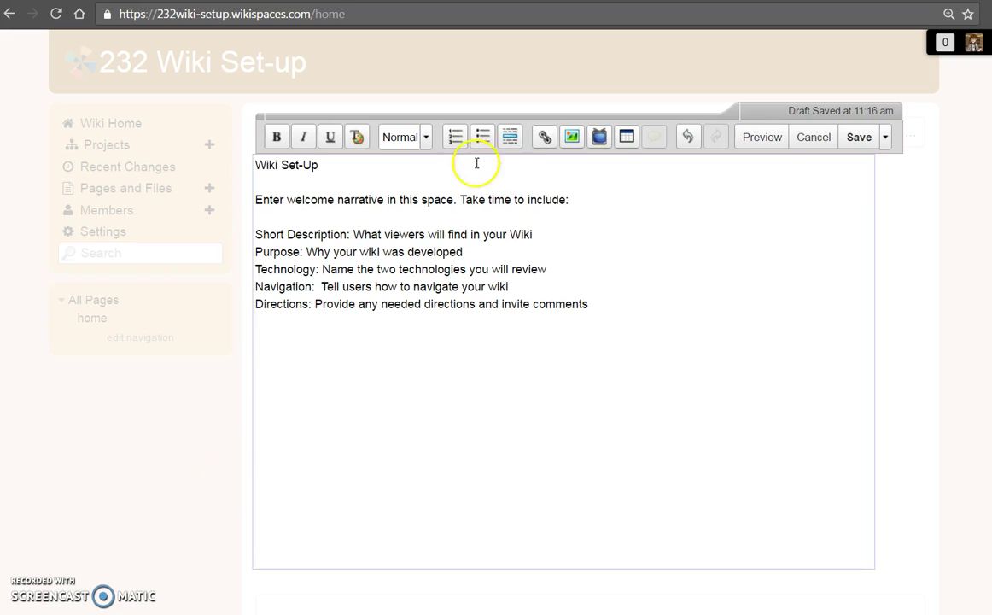
Step: Format all the home page text in Verdana at 110% size
drag(577, 312, 255, 165)
click(358, 140)
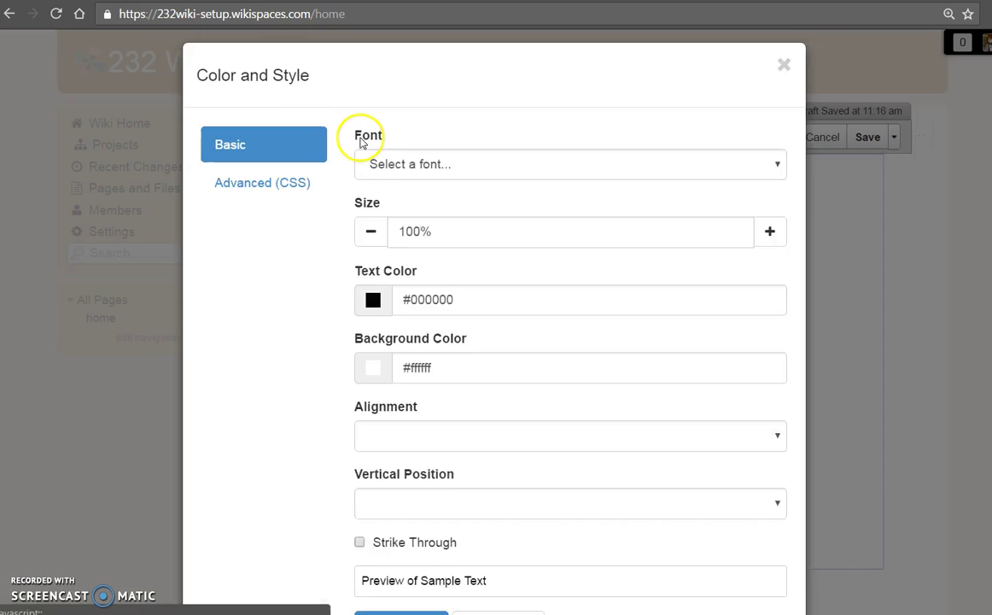
click(422, 179)
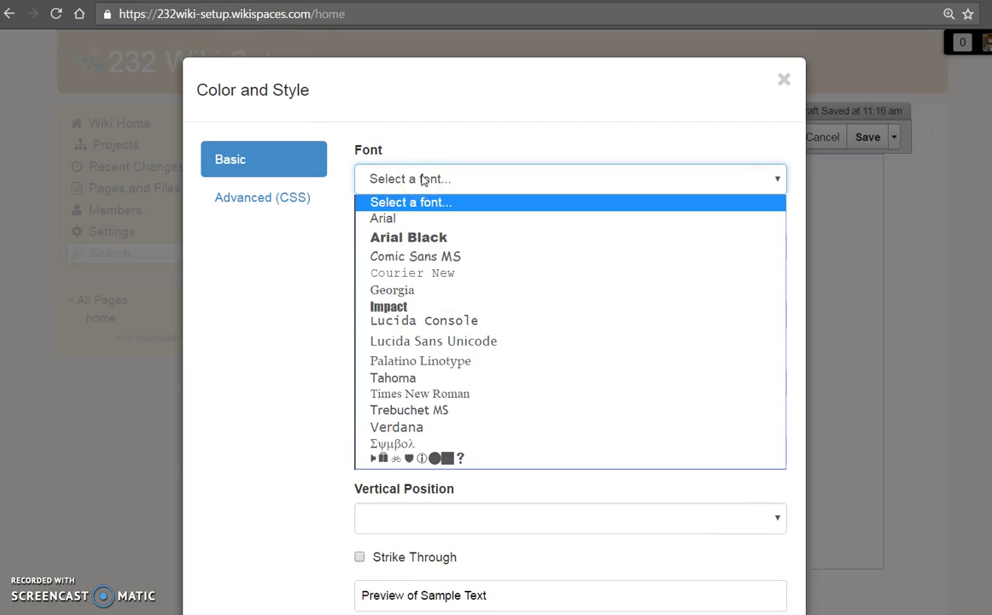
click(427, 427)
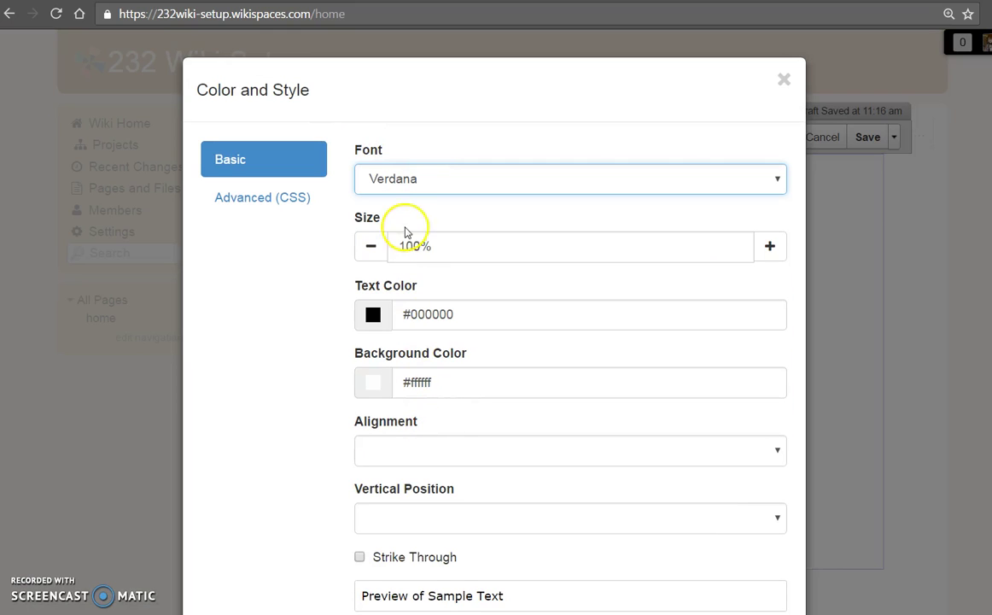
click(771, 248)
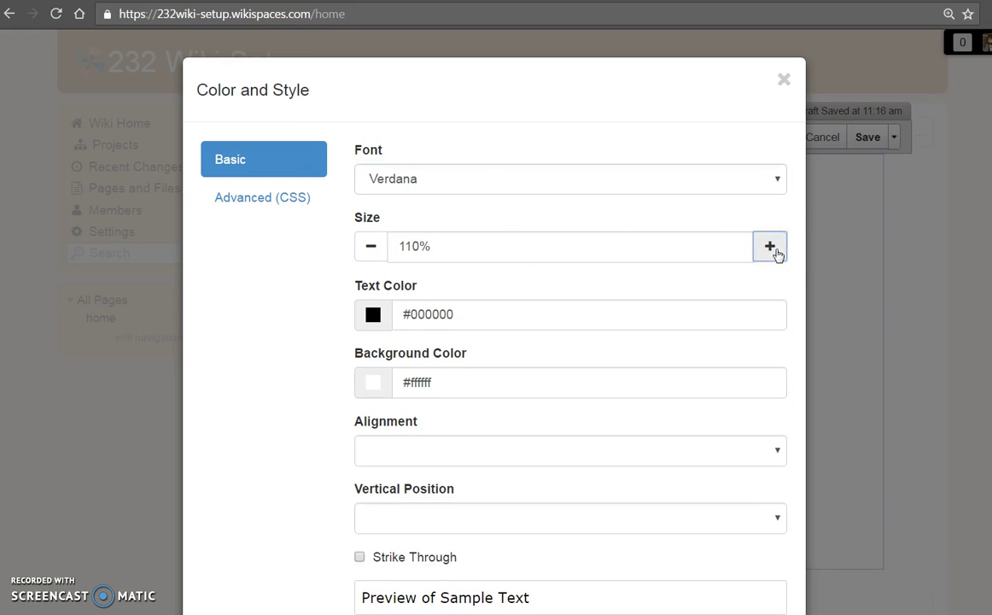
scroll(505, 327, down, 2)
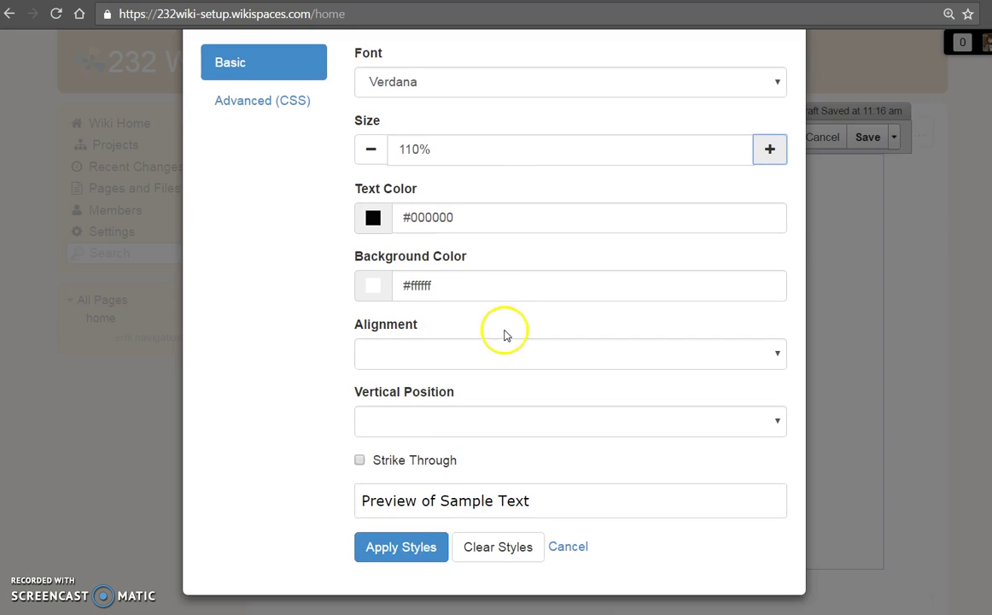
click(417, 545)
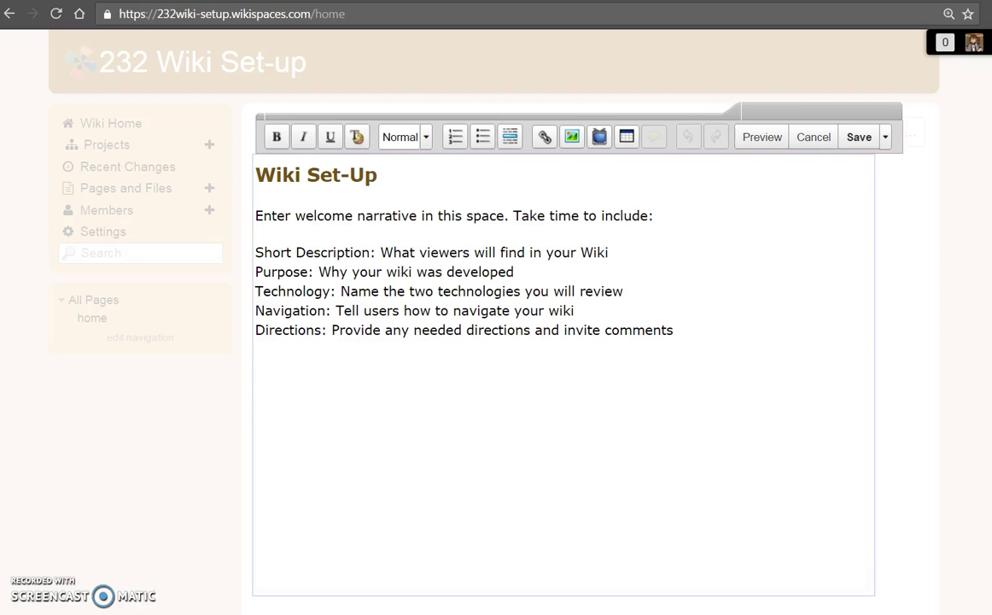
Step: Turn the five lines from Short Description to Directions into a bulleted list and save the home page
click(384, 175)
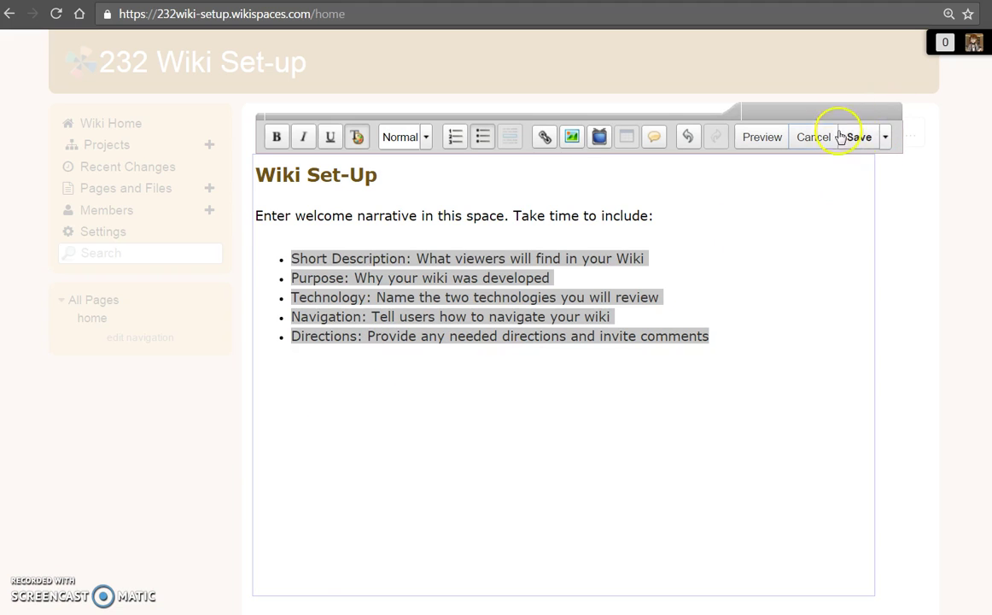
click(884, 137)
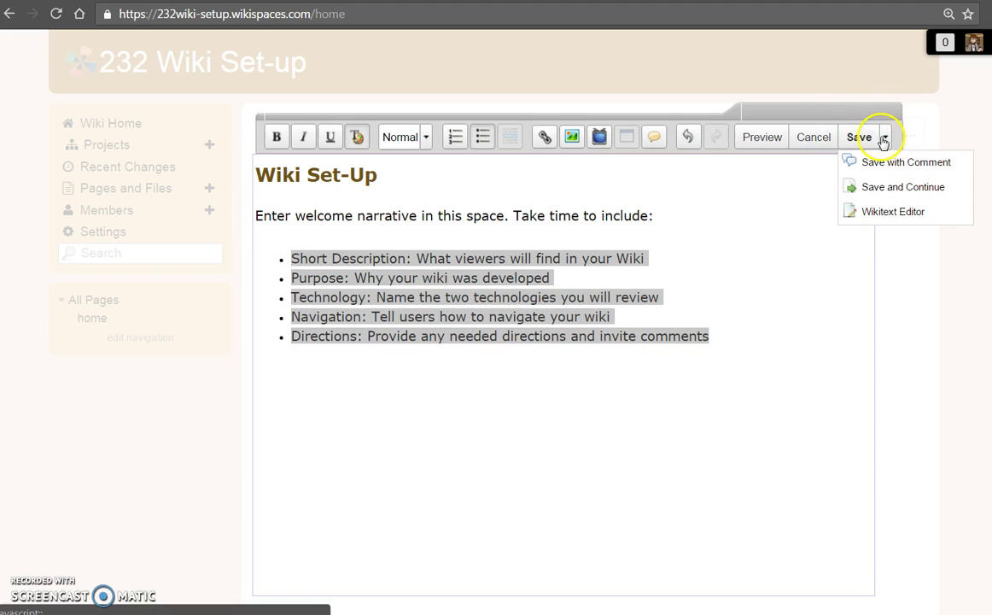
click(871, 188)
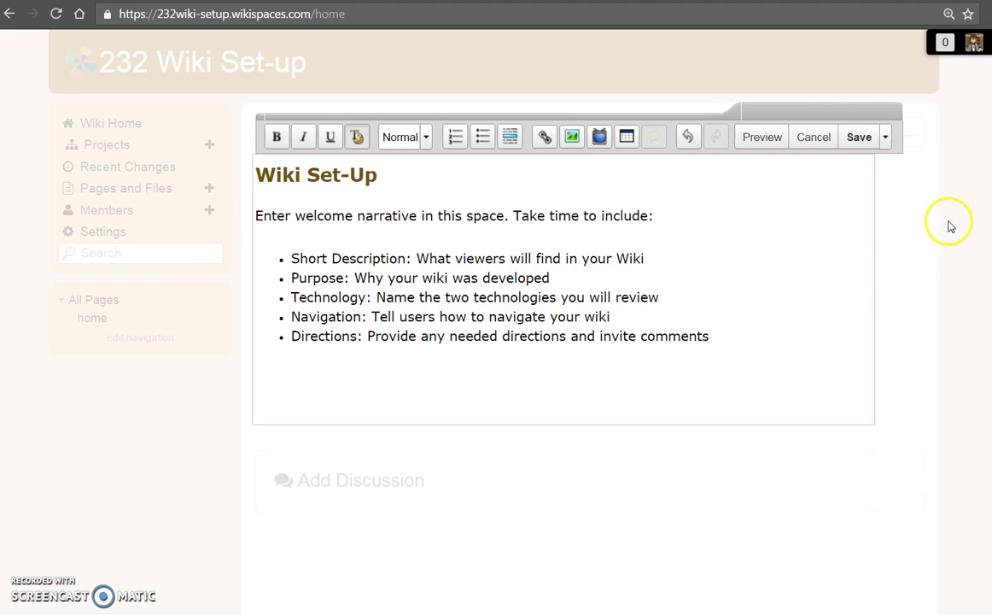
click(857, 137)
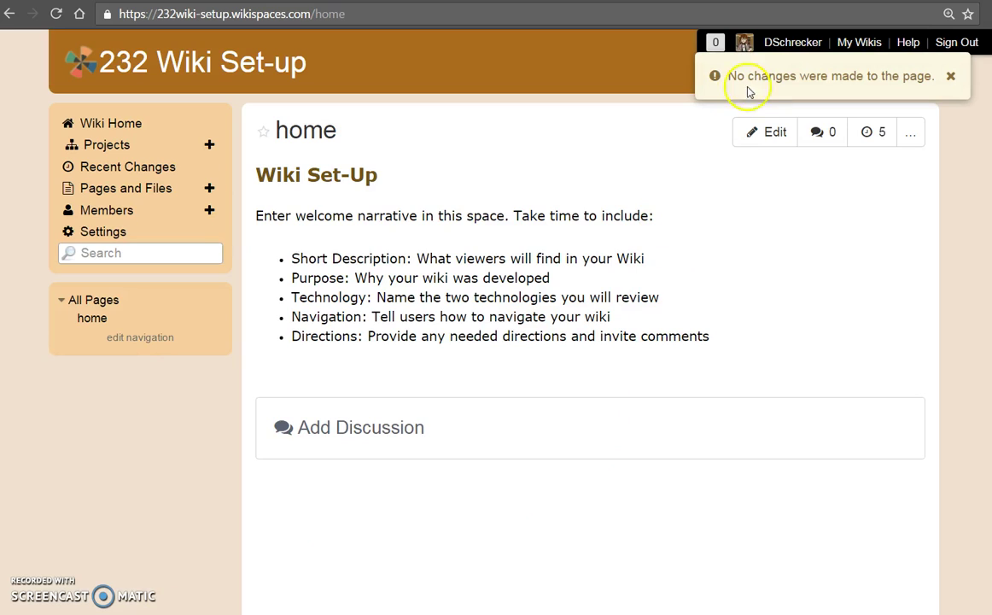
click(950, 76)
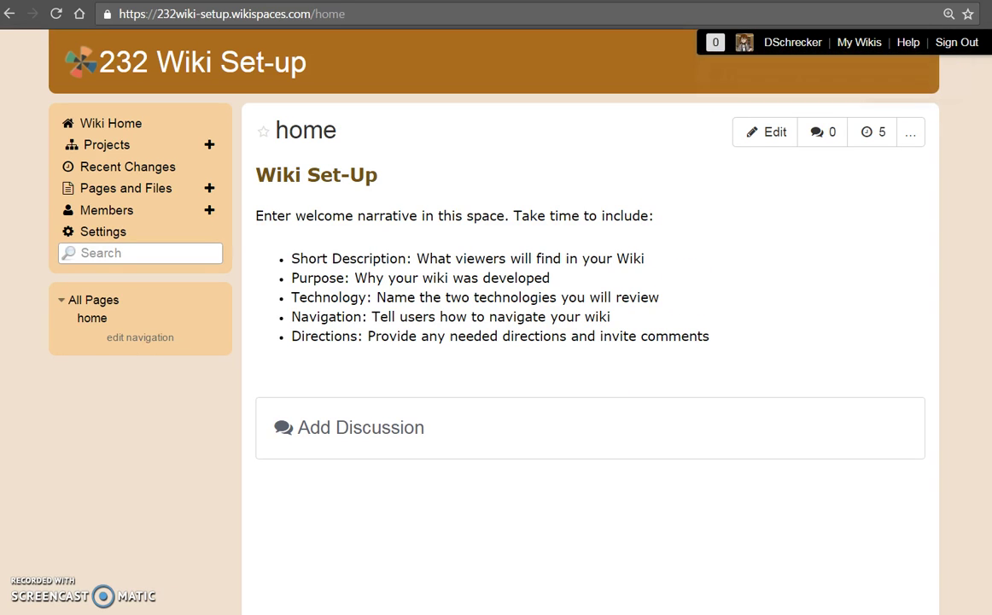
Step: Create and save a page named "Review one" with the heading "Technology Review One" and the text "This page will include my first technology review."
click(206, 189)
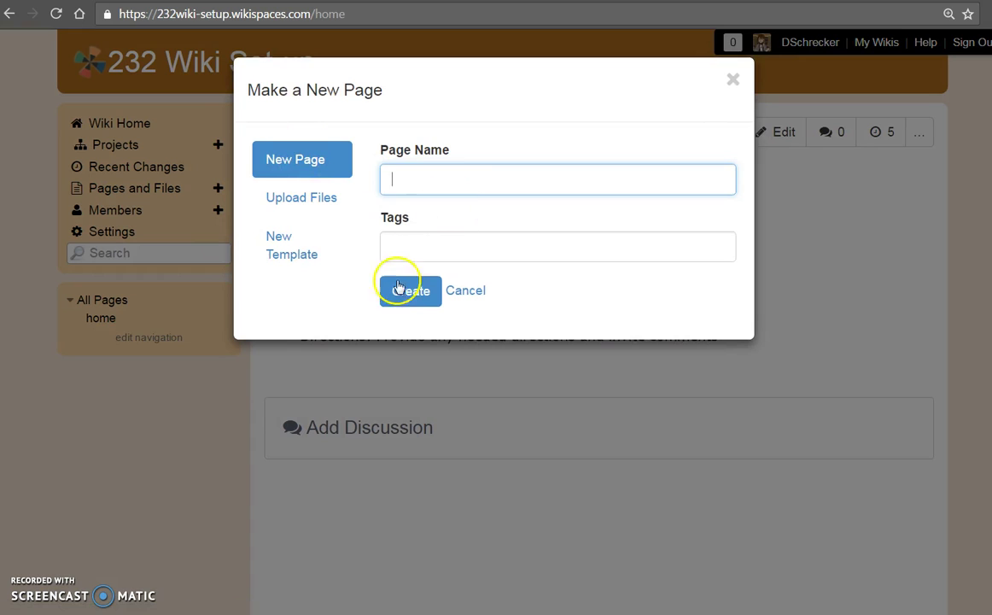
text(Review one)
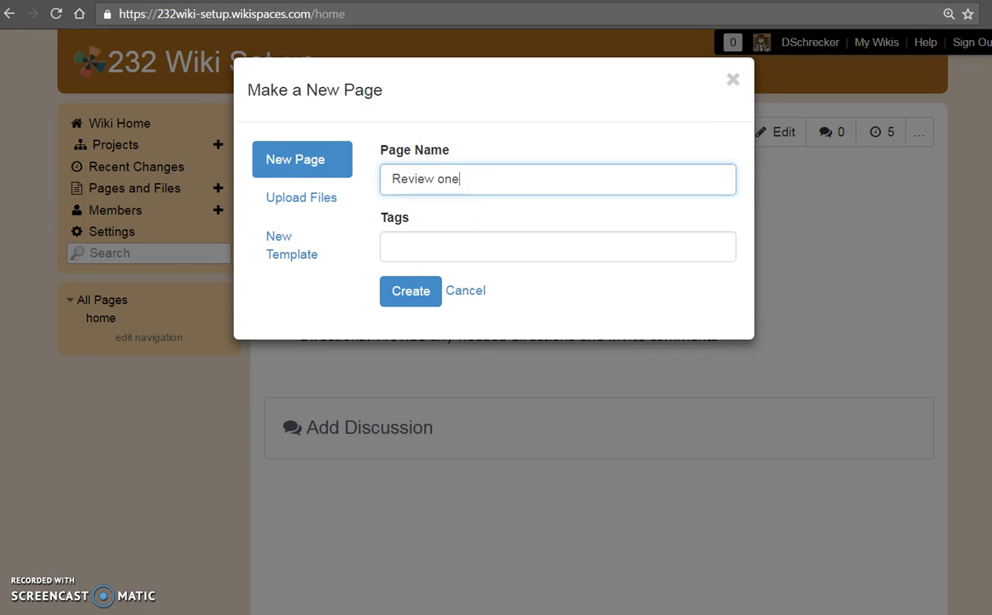
click(412, 290)
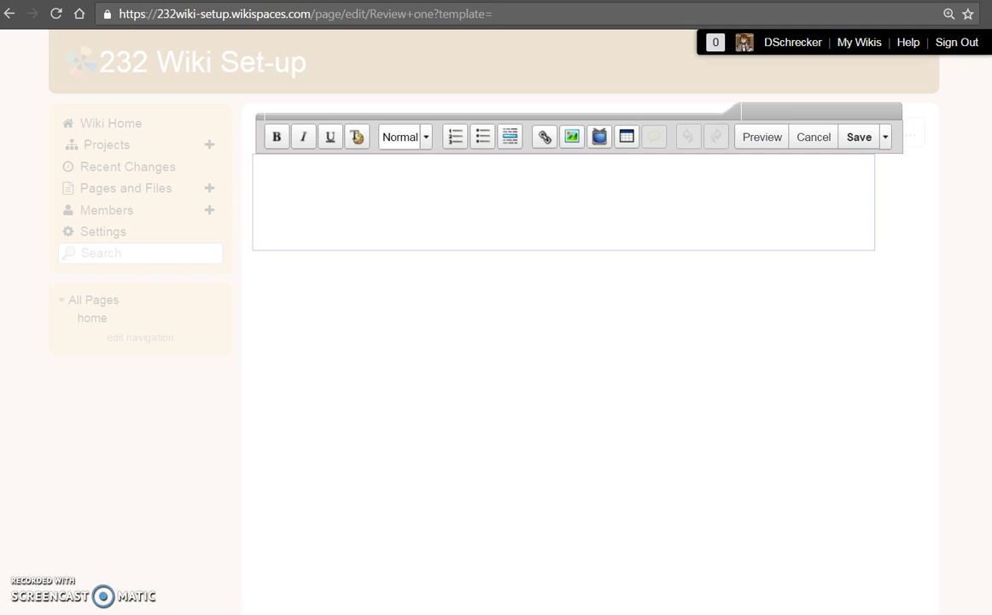
text(Technology Review One)
click(859, 136)
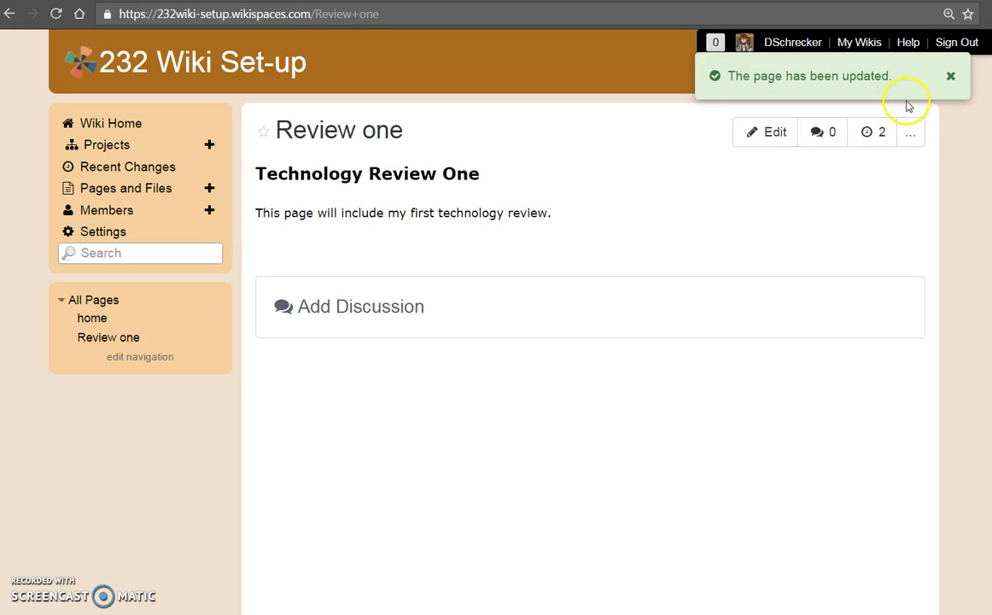
click(951, 79)
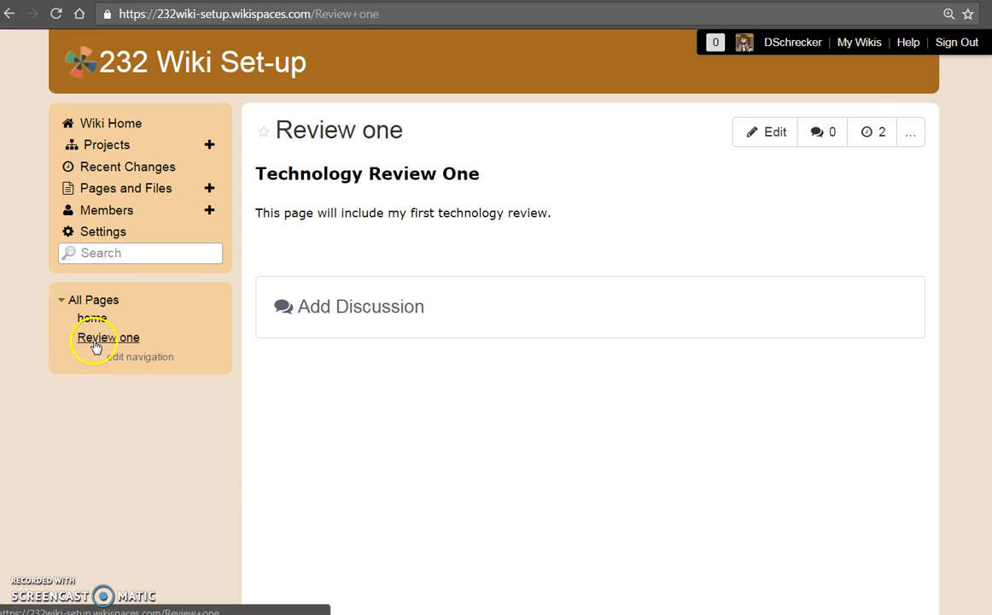
Step: Create and save a page named "Review two" with the heading "Technology Review Two" and the text "This page will include my second technology review."
click(209, 189)
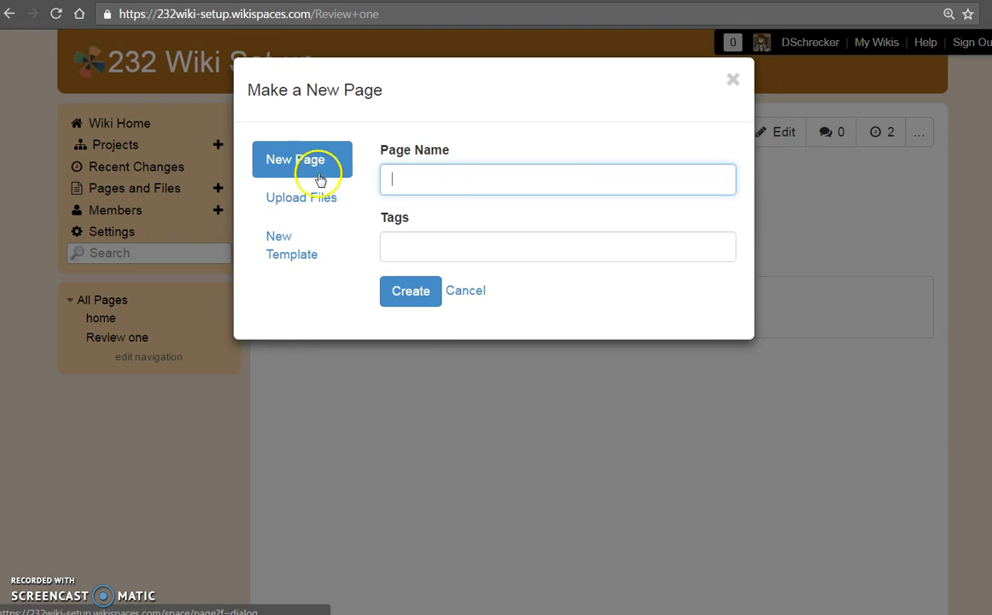
text(Review two)
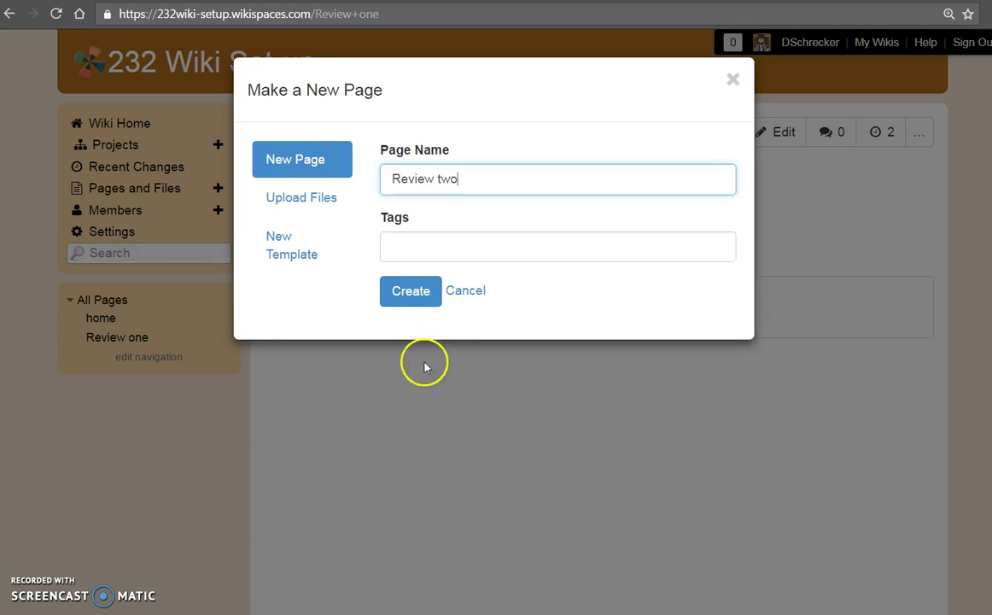
click(408, 290)
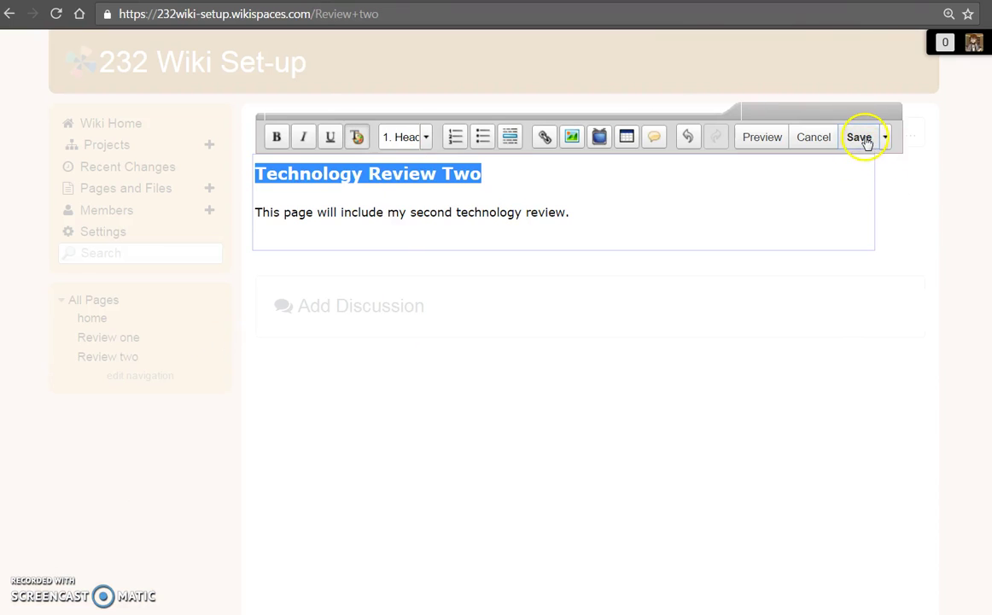
click(859, 139)
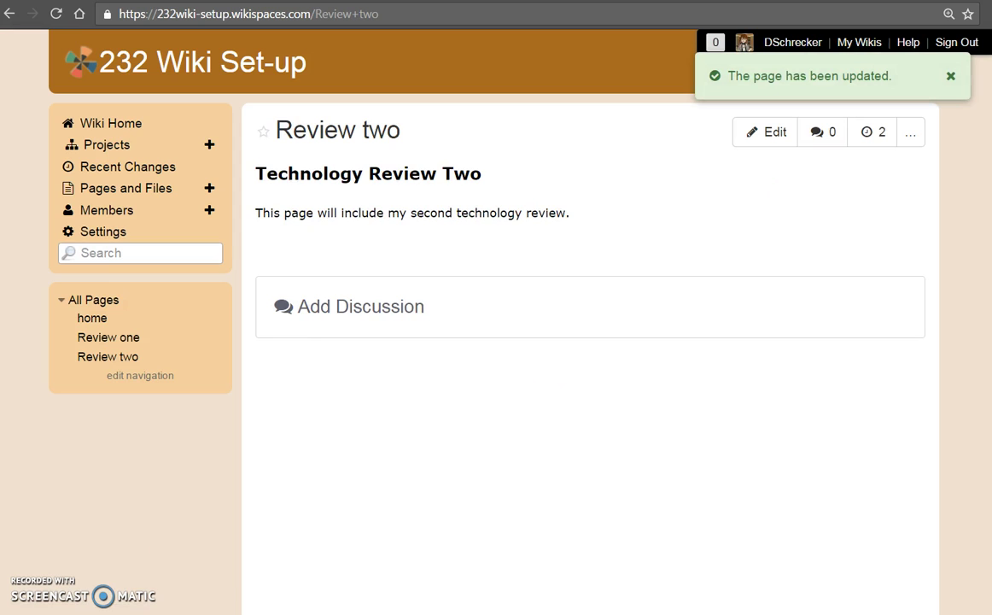
Step: Check the home, Review one and Review two pages through the wiki's page navigation, ending on the home page
click(91, 318)
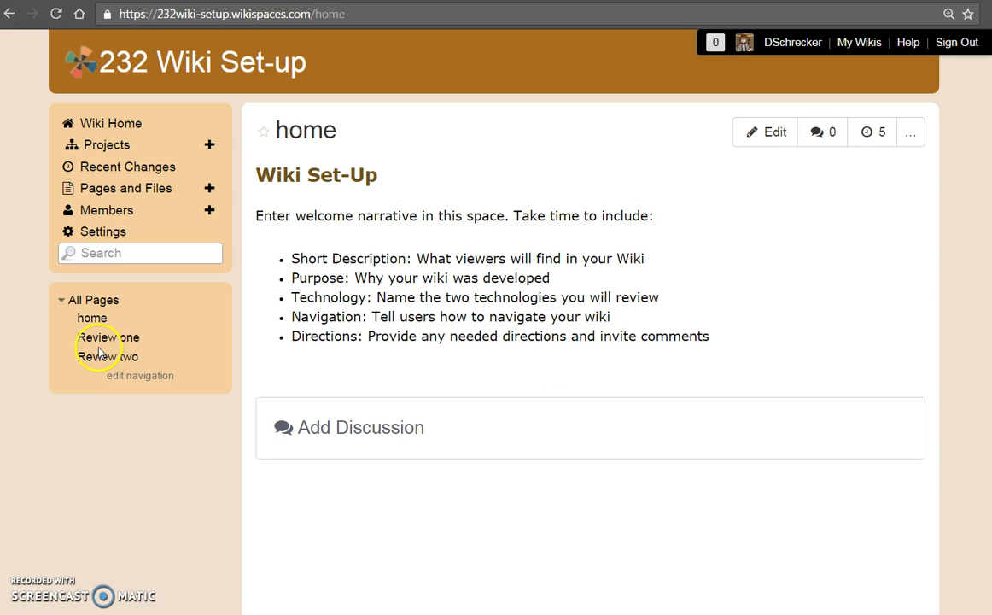
click(100, 339)
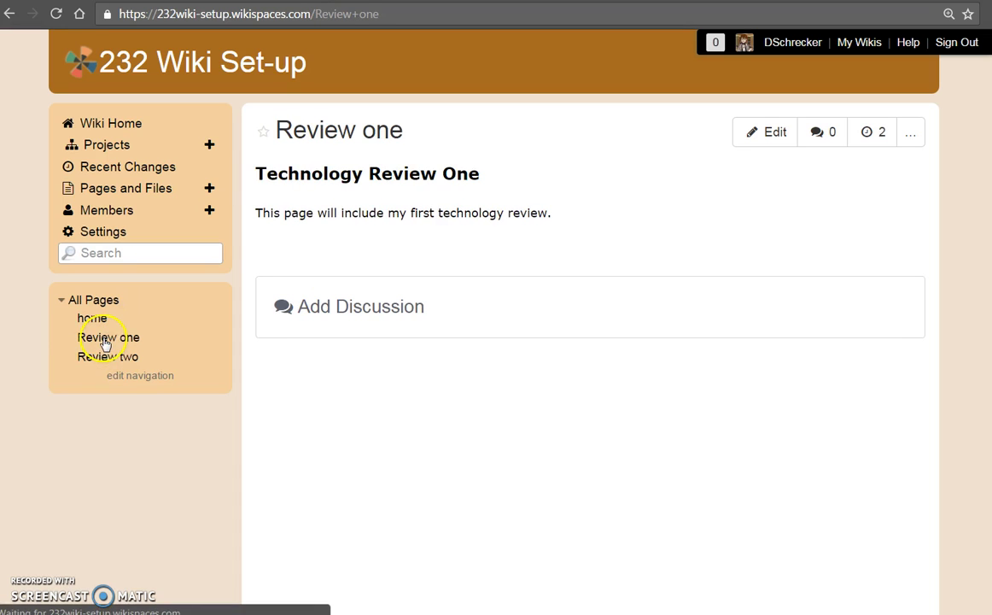
click(100, 356)
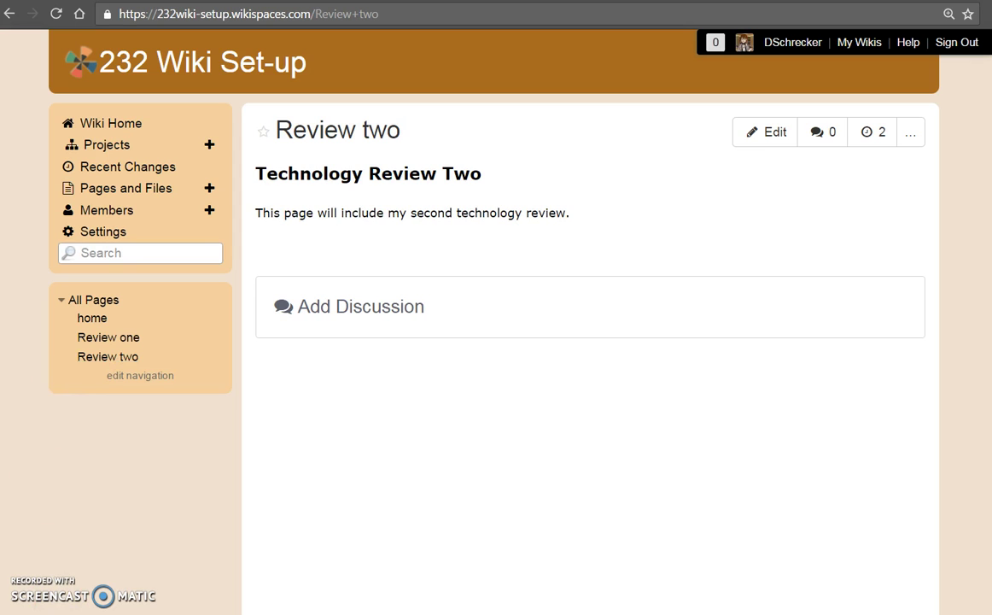
click(94, 321)
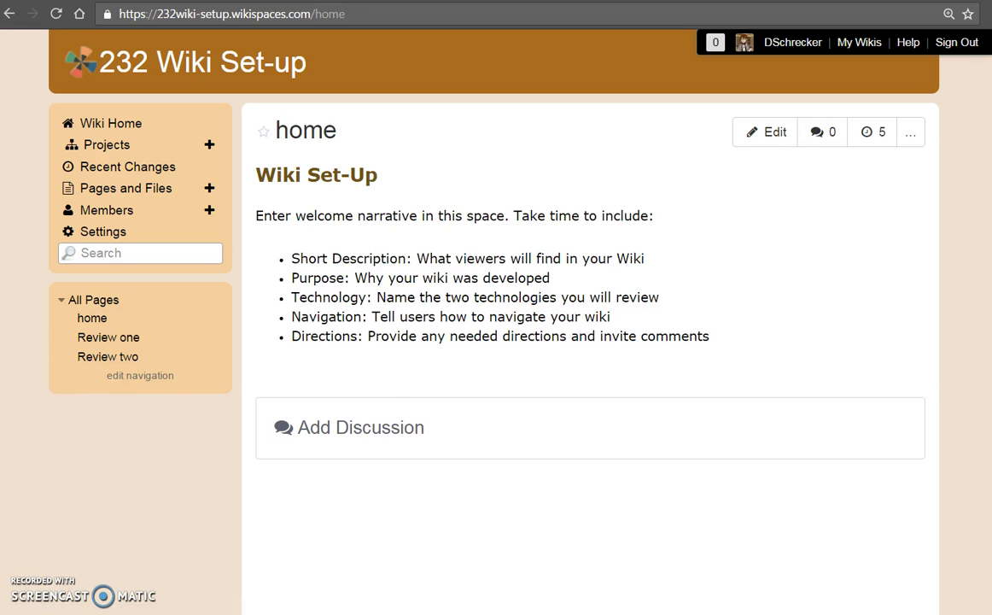
click(369, 388)
Step: Post a discussion on Review one titled "Tech comment test" reading "This is my comment for technology review number one.", with reply monitoring off
click(108, 339)
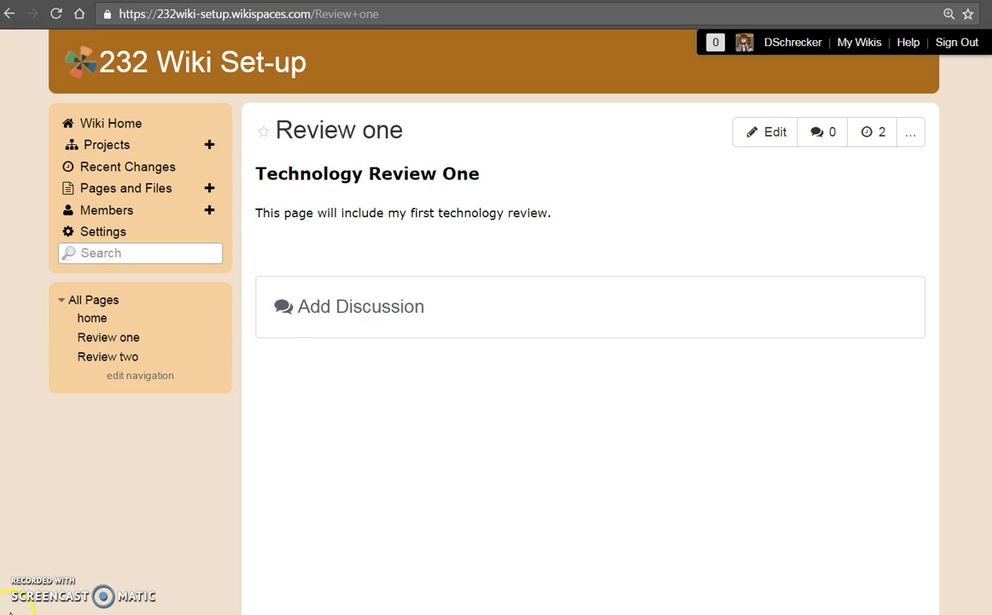
click(305, 318)
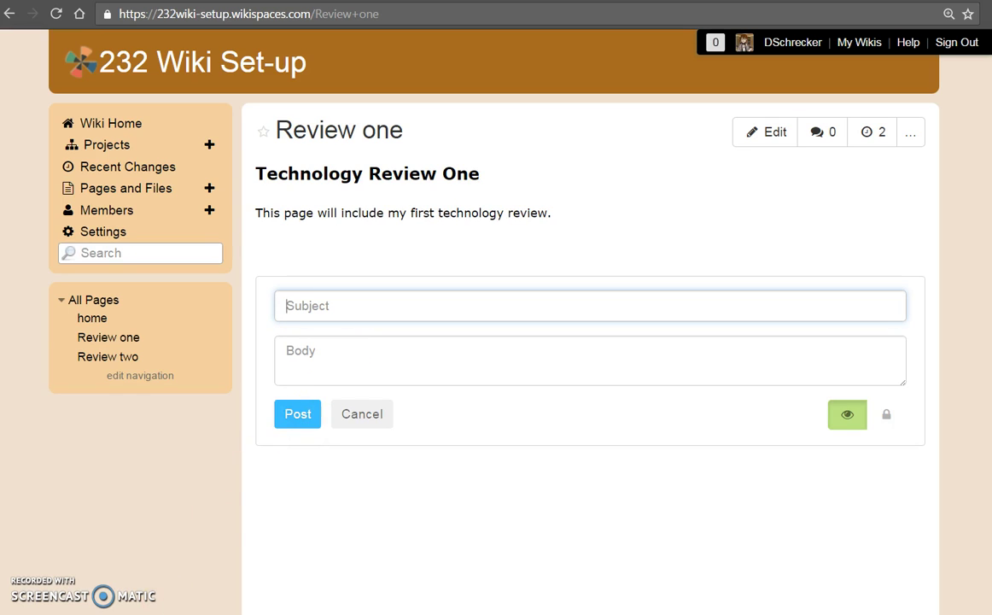
click(656, 518)
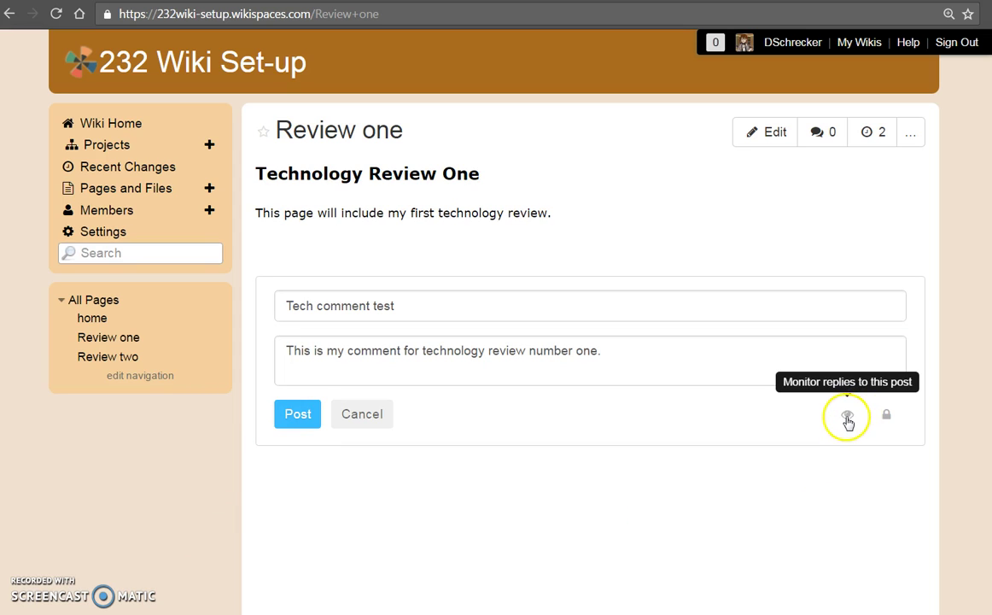
click(885, 416)
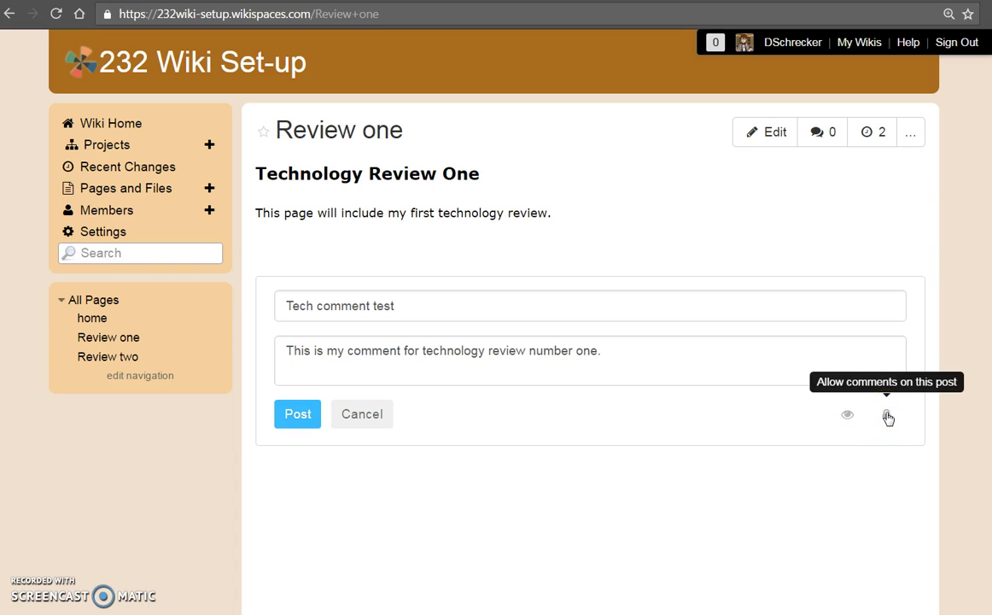
click(299, 415)
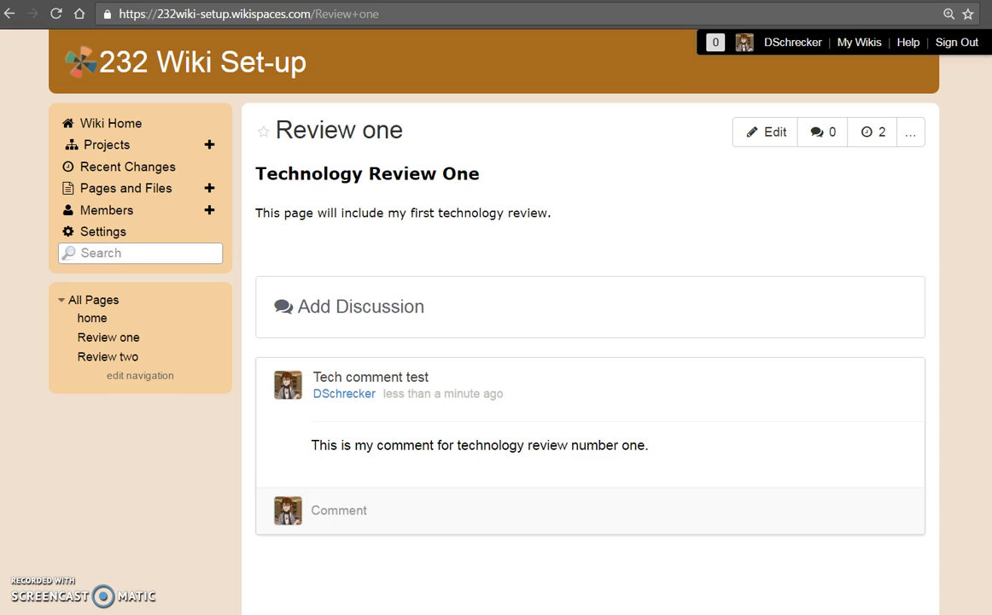
click(959, 43)
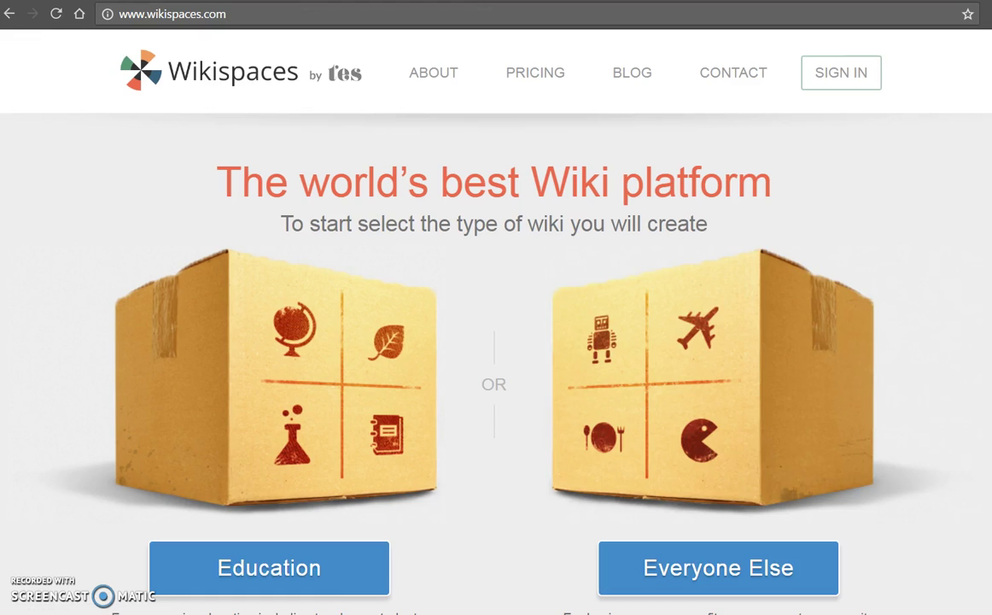
key(ctrl+shift+n)
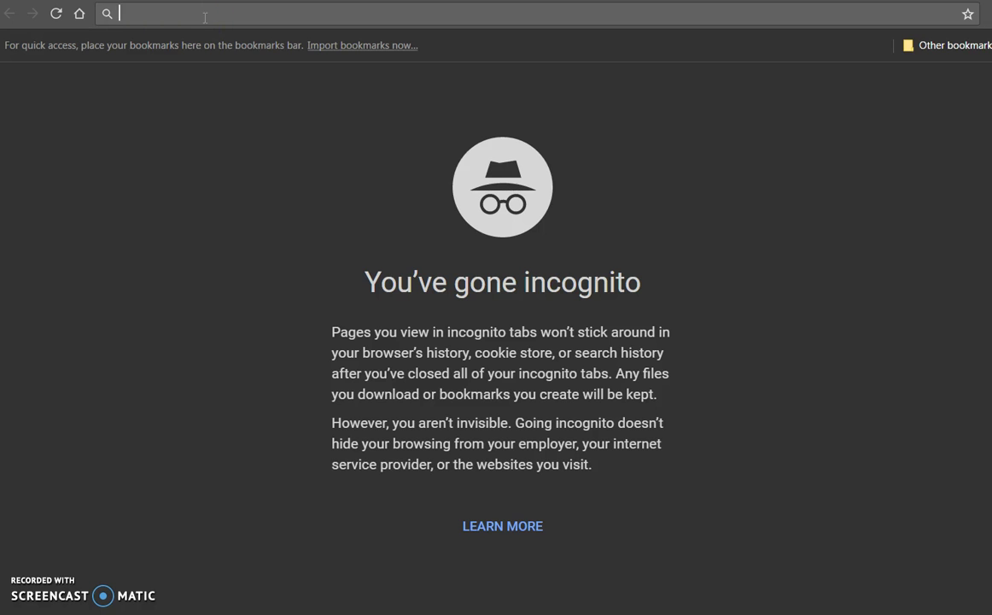
text(https://232wiki-setup.wikispaces.com/)
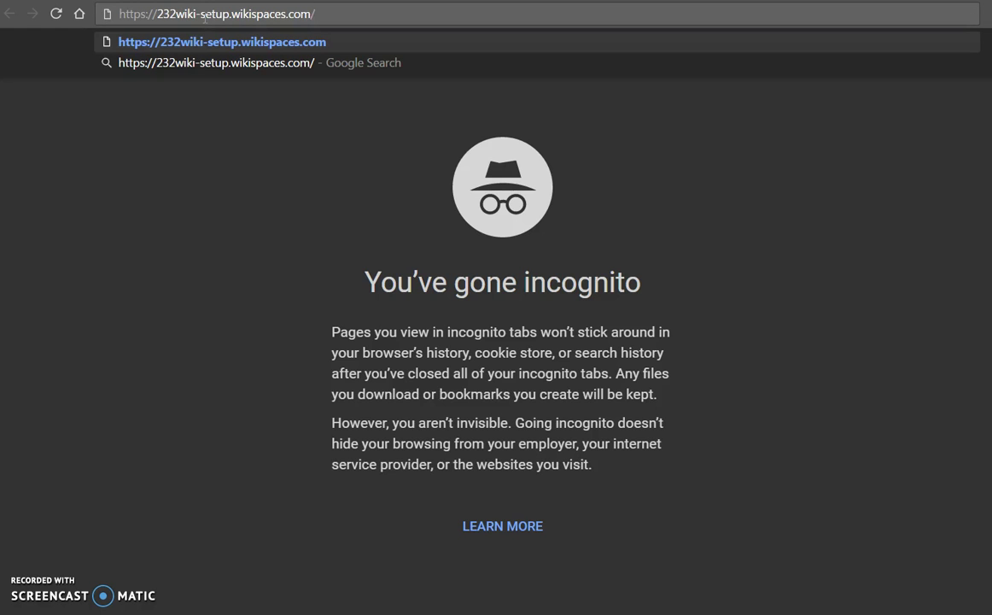
key(Return)
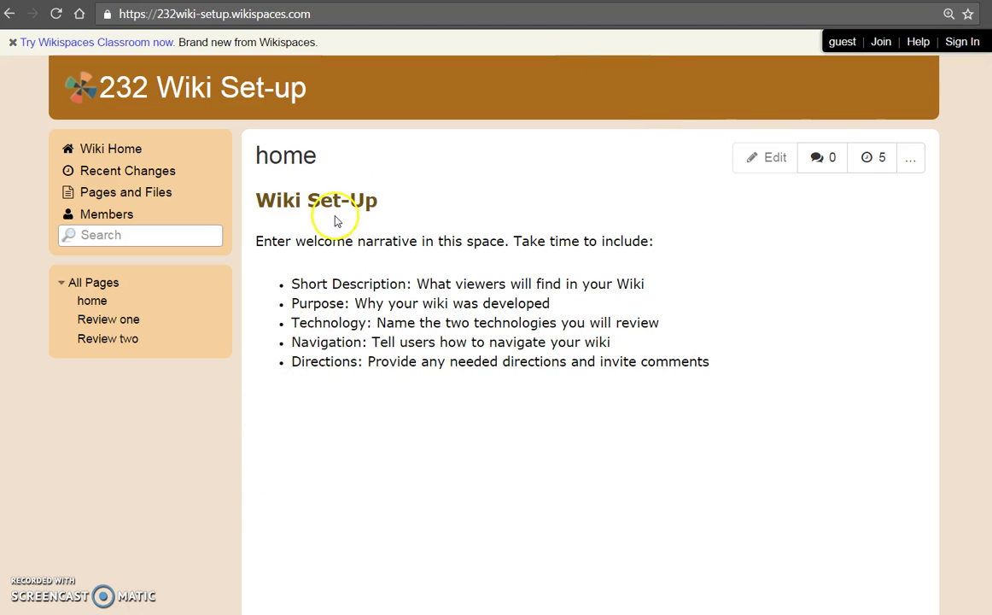
Step: Examine the Review one and Review two pages as a guest, including the discussion area of Review two
click(115, 323)
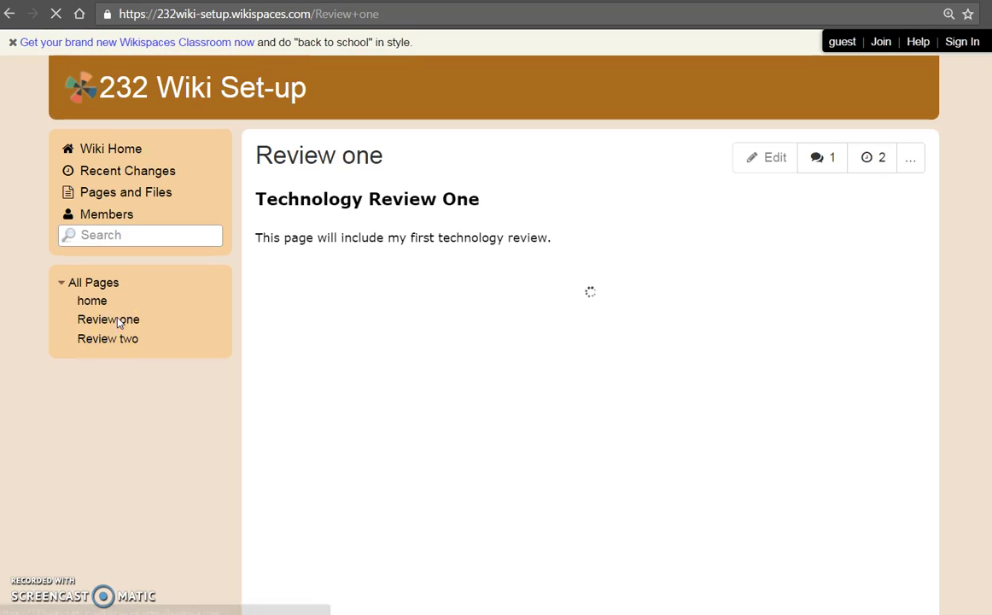
click(119, 341)
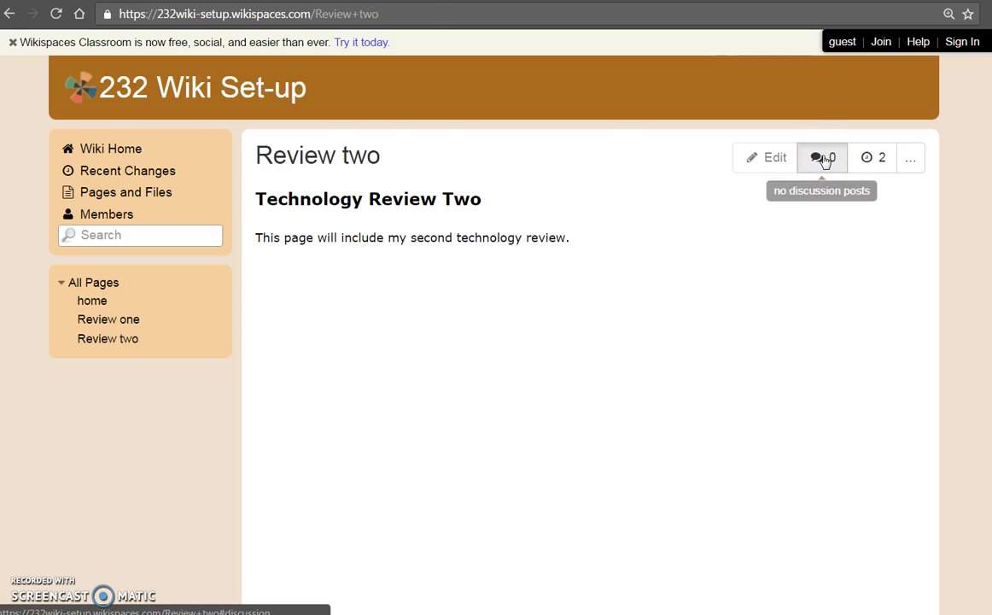
click(824, 160)
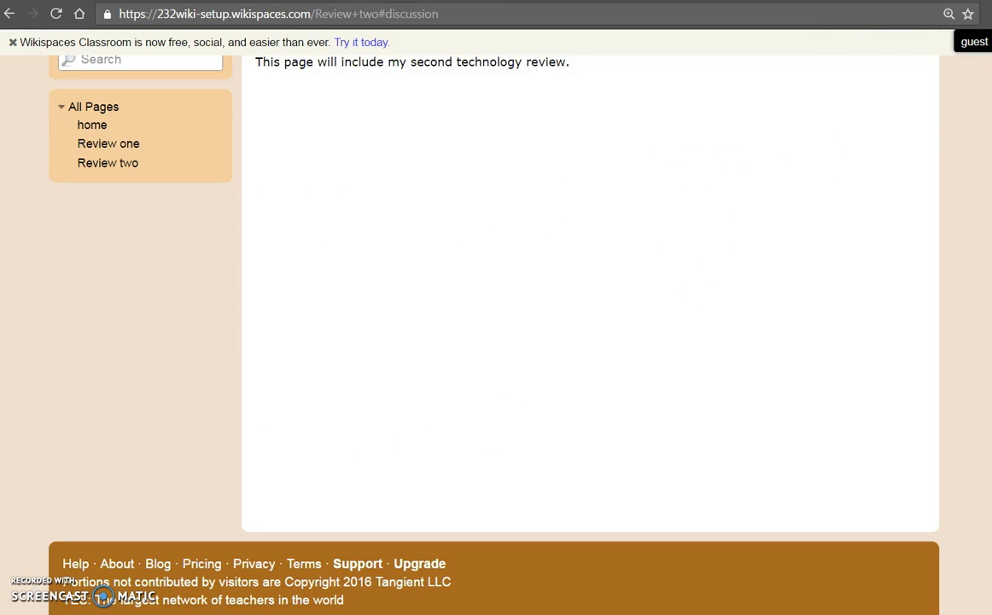
Step: Sign back in to the wiki from the Review two page and return to the wiki's home page
scroll(589, 341, up, 3)
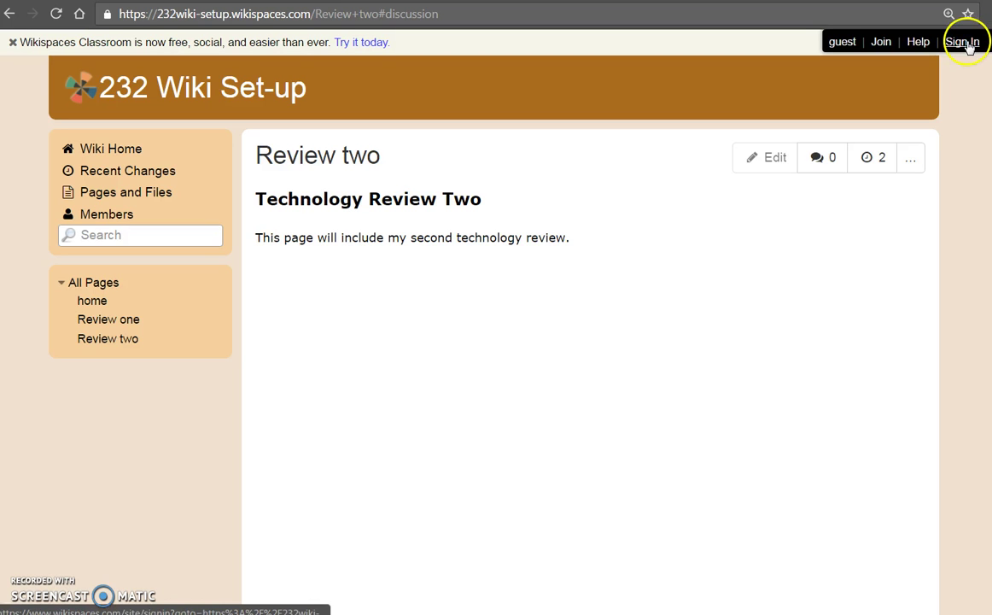
click(964, 42)
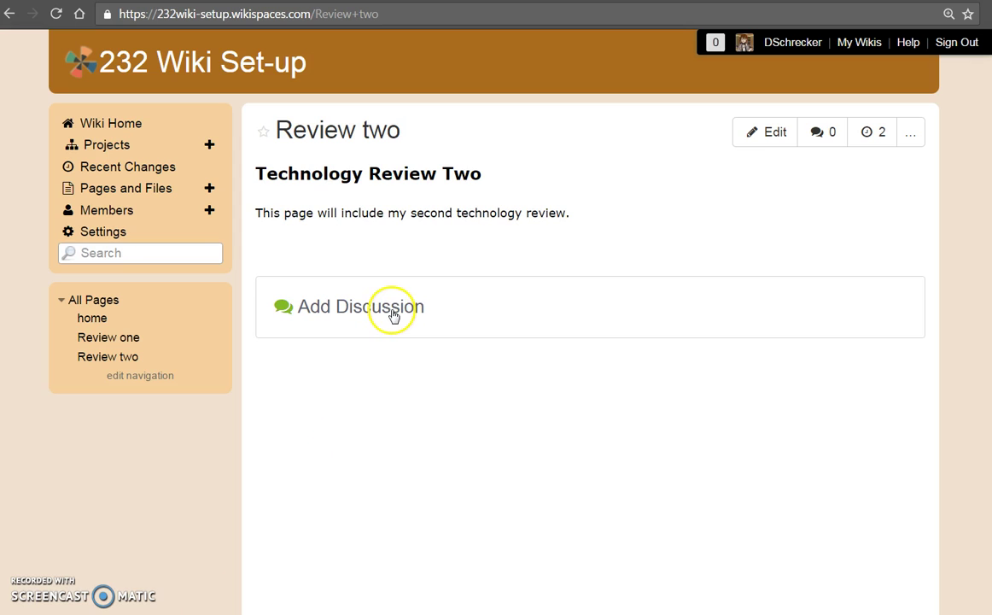
click(107, 123)
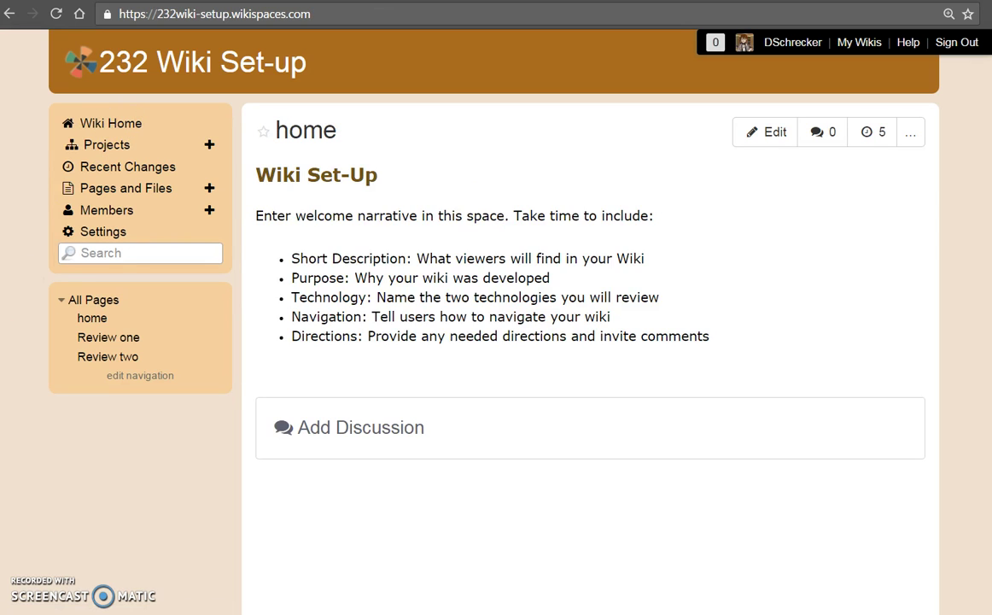